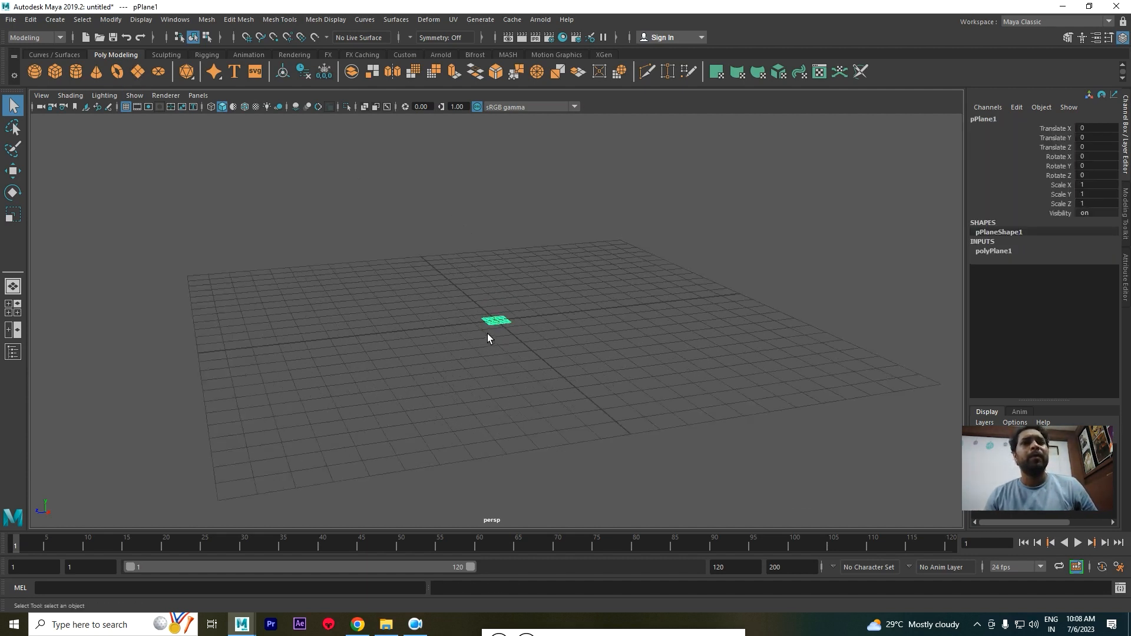
# Scale the plane uniformly to about 29.5 and hide the viewport grid.
pyautogui.press('r')
pyautogui.moveTo(498, 321); pyautogui.dragTo(948, 384)
pyautogui.moveTo(550, 339)
pyautogui.keyDown('alt'); pyautogui.mouseDown()
pyautogui.moveTo(523, 324)
pyautogui.moveTo(534, 330)
pyautogui.mouseUp(); pyautogui.keyUp('alt')
pyautogui.keyDown('alt'); pyautogui.moveTo(492, 316); pyautogui.dragTo(566, 423, button='right'); pyautogui.keyUp('alt')
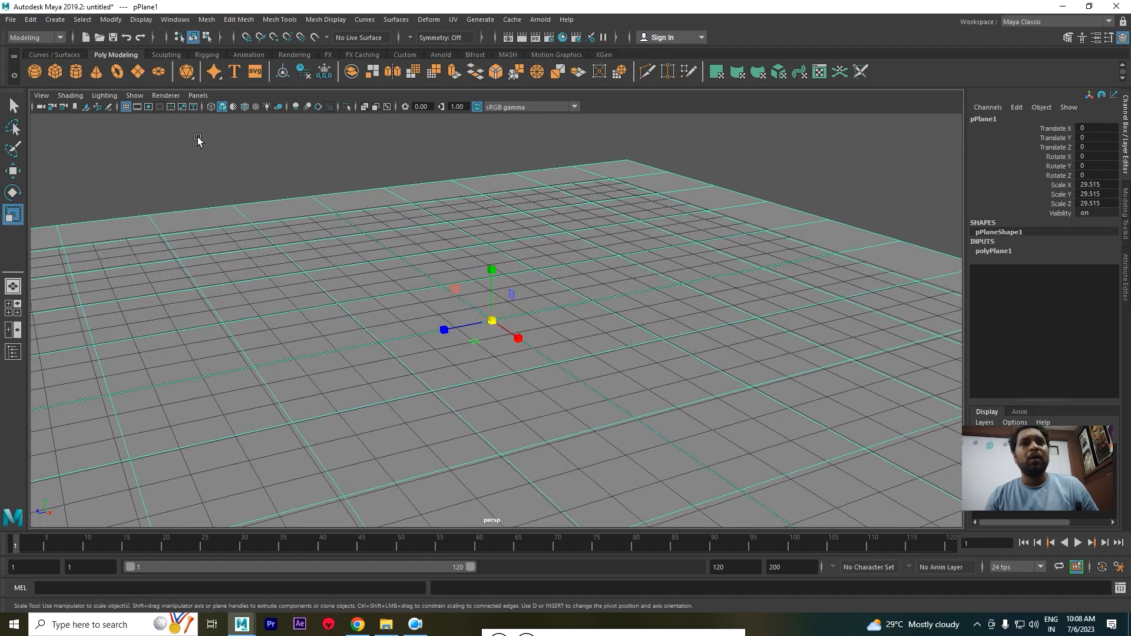
pyautogui.click(127, 107)
pyautogui.keyDown('alt'); pyautogui.moveTo(548, 268); pyautogui.dragTo(524, 271); pyautogui.keyUp('alt')
pyautogui.keyDown('alt'); pyautogui.moveTo(560, 328); pyautogui.dragTo(530, 307, button='middle'); pyautogui.keyUp('alt')
pyautogui.keyDown('alt'); pyautogui.moveTo(530, 308); pyautogui.dragTo(467, 293, button='right'); pyautogui.keyUp('alt')
pyautogui.keyDown('alt'); pyautogui.moveTo(468, 293); pyautogui.dragTo(524, 327); pyautogui.keyUp('alt')
# Select the two-by-two block of faces at the centre of the plane in face mode.
pyautogui.click(538, 305)
pyautogui.click(536, 305)
pyautogui.press('w')
pyautogui.keyDown('alt'); pyautogui.moveTo(454, 313); pyautogui.dragTo(457, 277); pyautogui.keyUp('alt')
pyautogui.moveTo(470, 244); pyautogui.dragTo(448, 275, button='right')
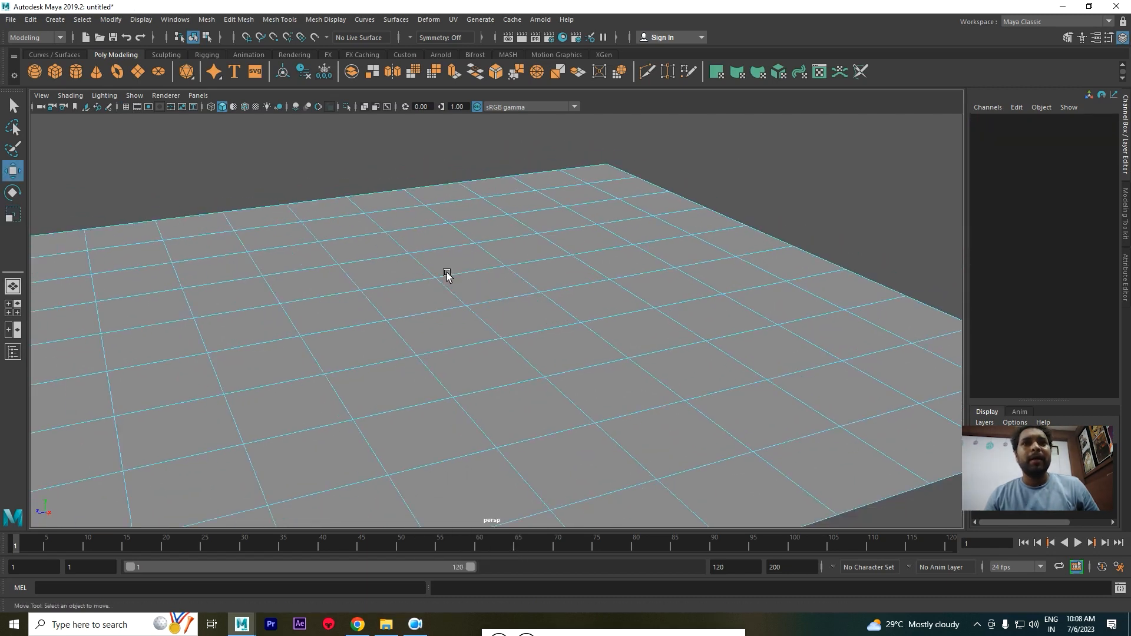
pyautogui.click(470, 285)
pyautogui.click(430, 340)
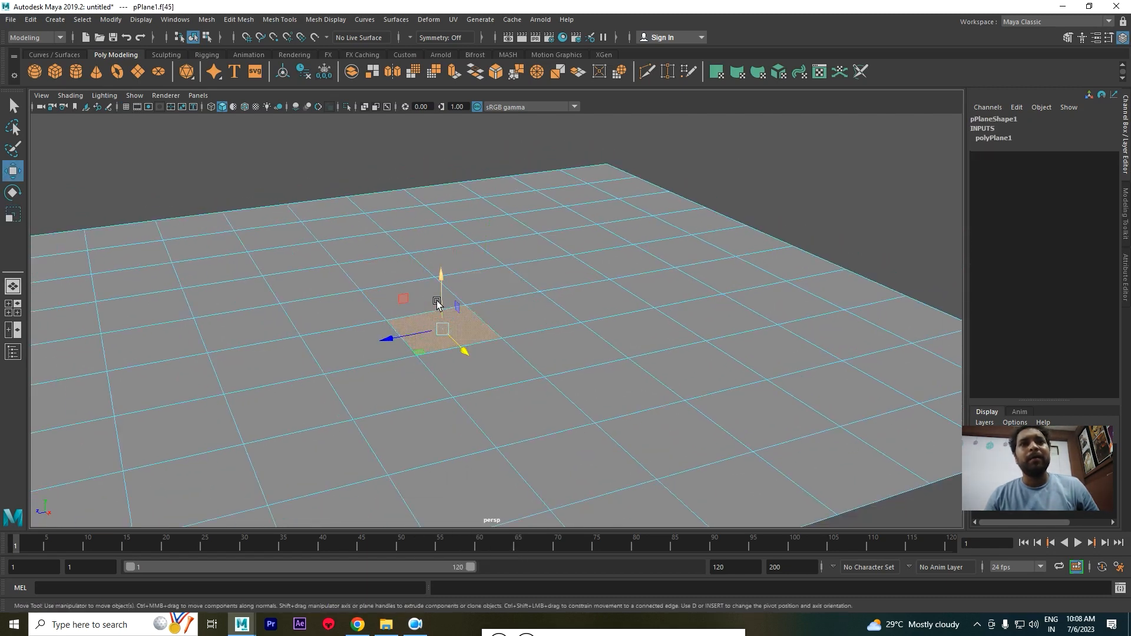
pyautogui.click(487, 287)
pyautogui.click(437, 328)
pyautogui.click(519, 321)
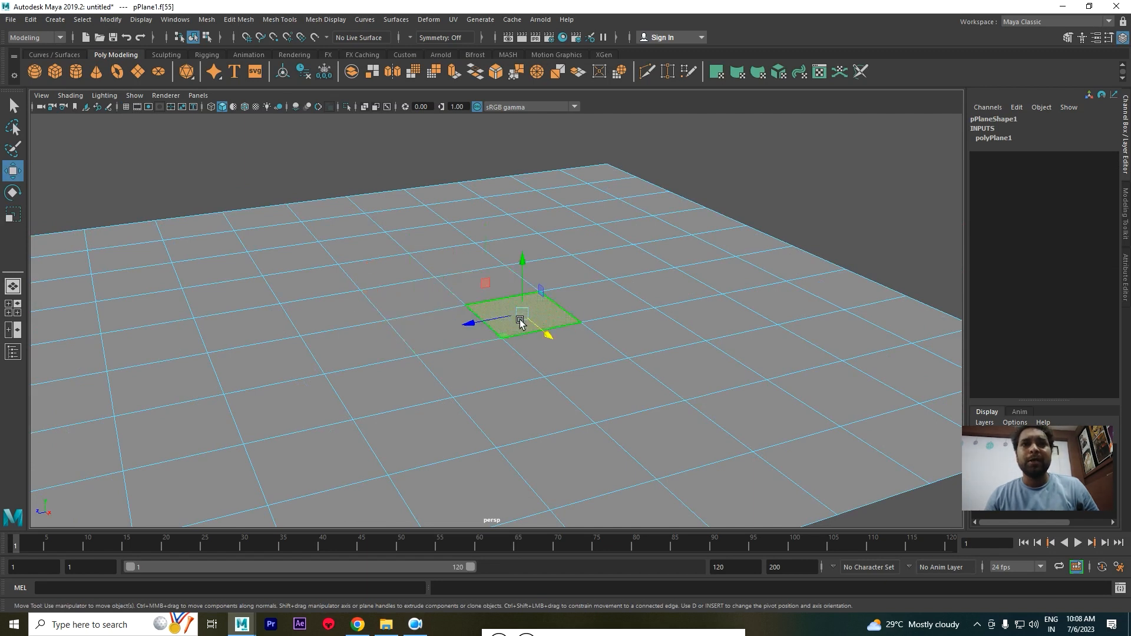
pyautogui.keyDown('shift'); pyautogui.click(468, 286); pyautogui.keyUp('shift')
pyautogui.keyDown('shift'); pyautogui.click(427, 299); pyautogui.keyUp('shift')
pyautogui.keyDown('shift'); pyautogui.click(430, 334); pyautogui.keyUp('shift')
pyautogui.keyDown('alt'); pyautogui.moveTo(514, 333); pyautogui.dragTo(475, 328); pyautogui.keyUp('alt')
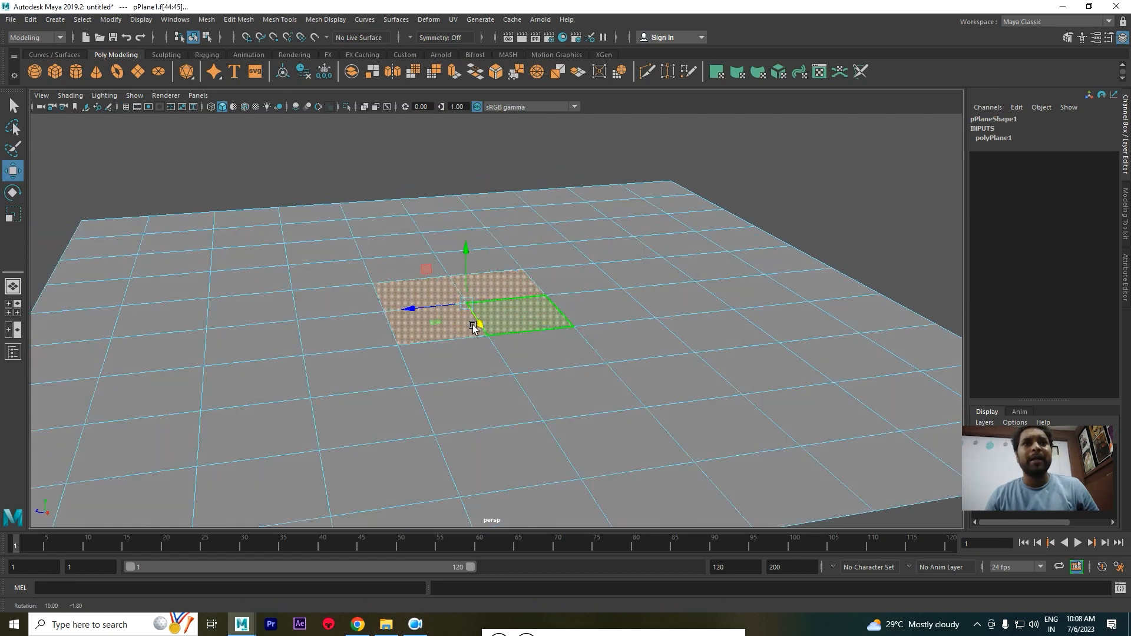
# Extrude the four selected centre faces and scale them slightly inward to form a surrounding border of faces.
pyautogui.scroll(2, 490, 357)
pyautogui.press('r')
pyautogui.scroll(3, 489, 357)
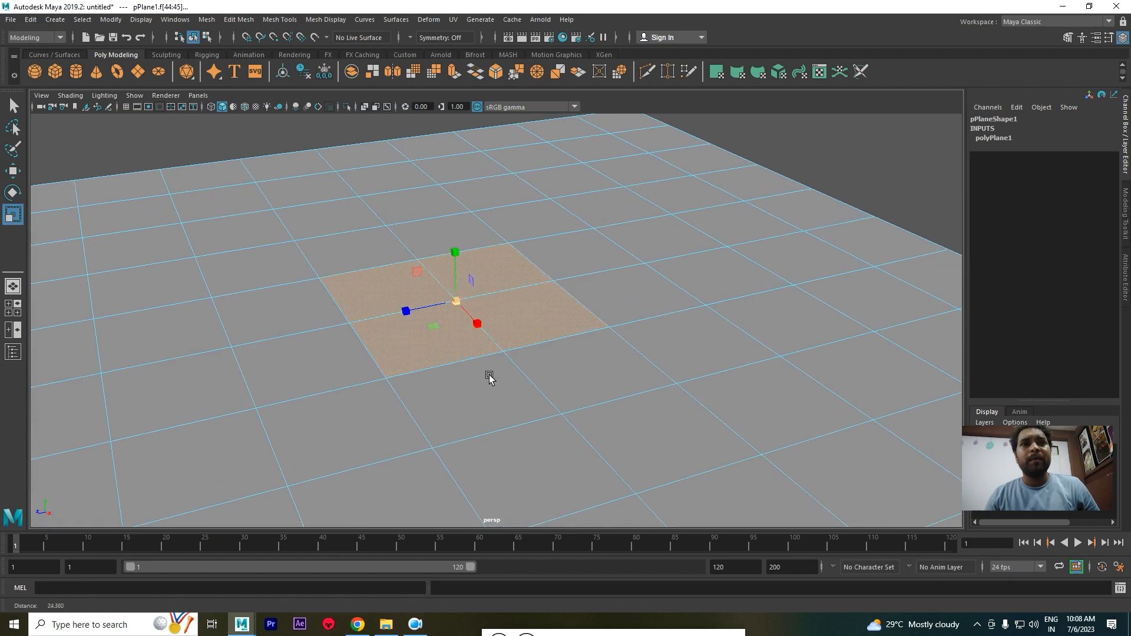
pyautogui.keyDown('shift'); pyautogui.moveTo(457, 306); pyautogui.dragTo(495, 289); pyautogui.keyUp('shift')
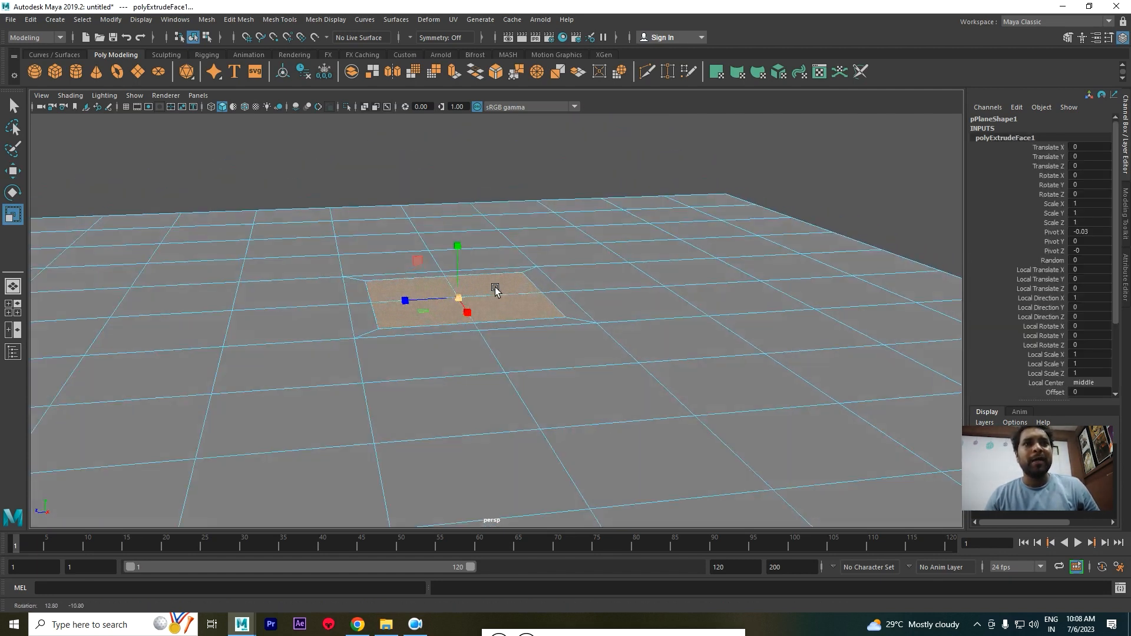
pyautogui.scroll(4, 513, 327)
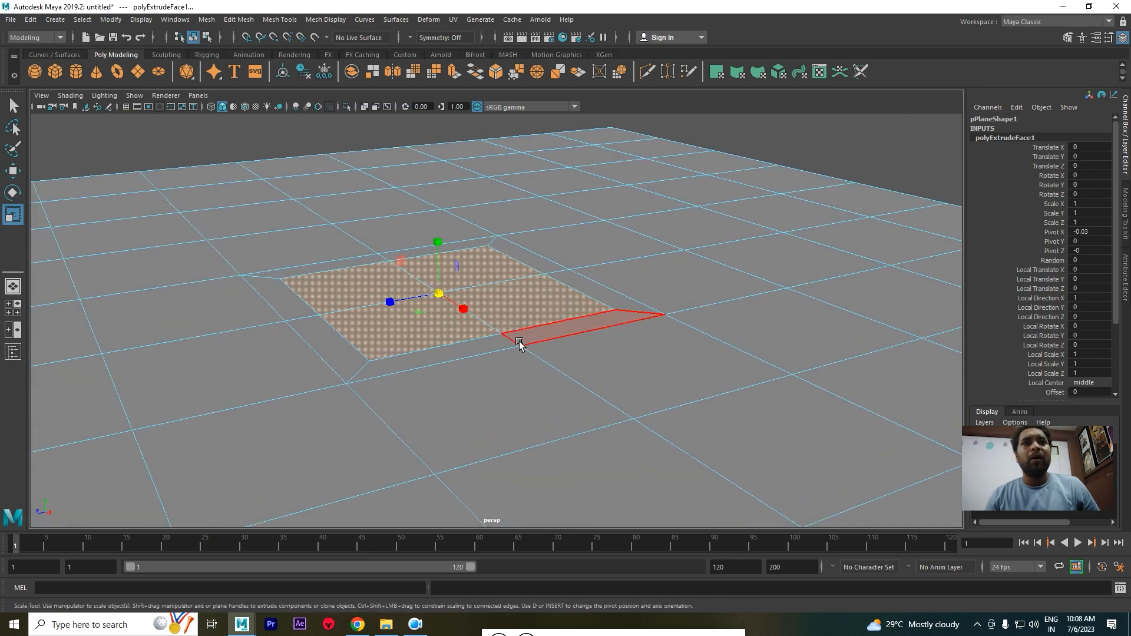
# Apply Circularize Components to the inset centre faces.
pyautogui.keyDown('shift'); pyautogui.rightClick(488, 297); pyautogui.keyUp('shift')
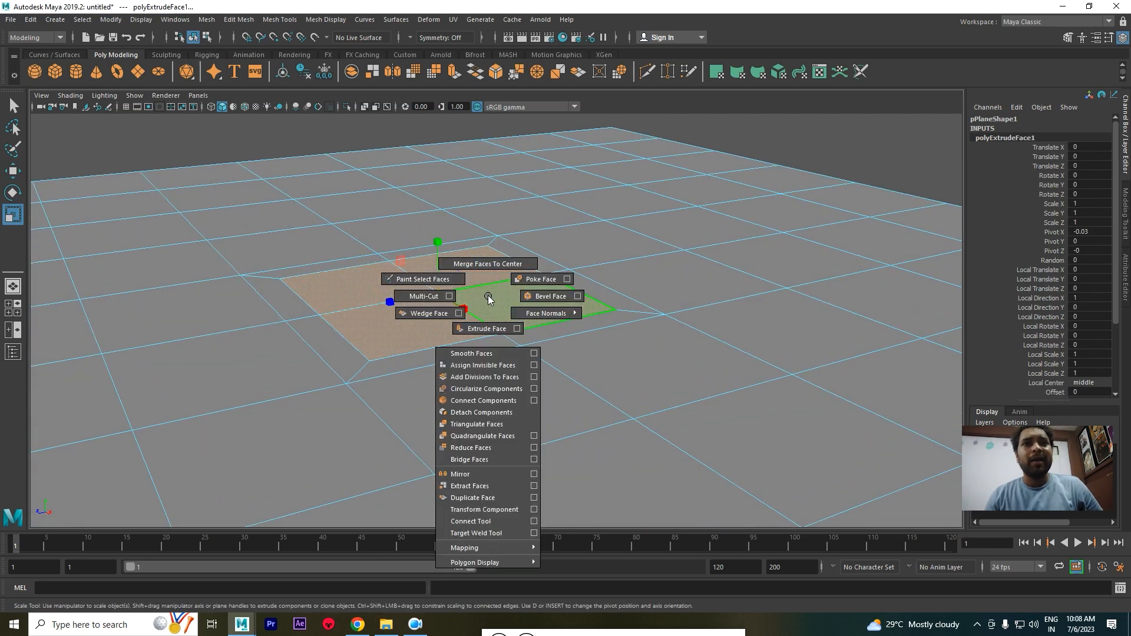
pyautogui.click(475, 390)
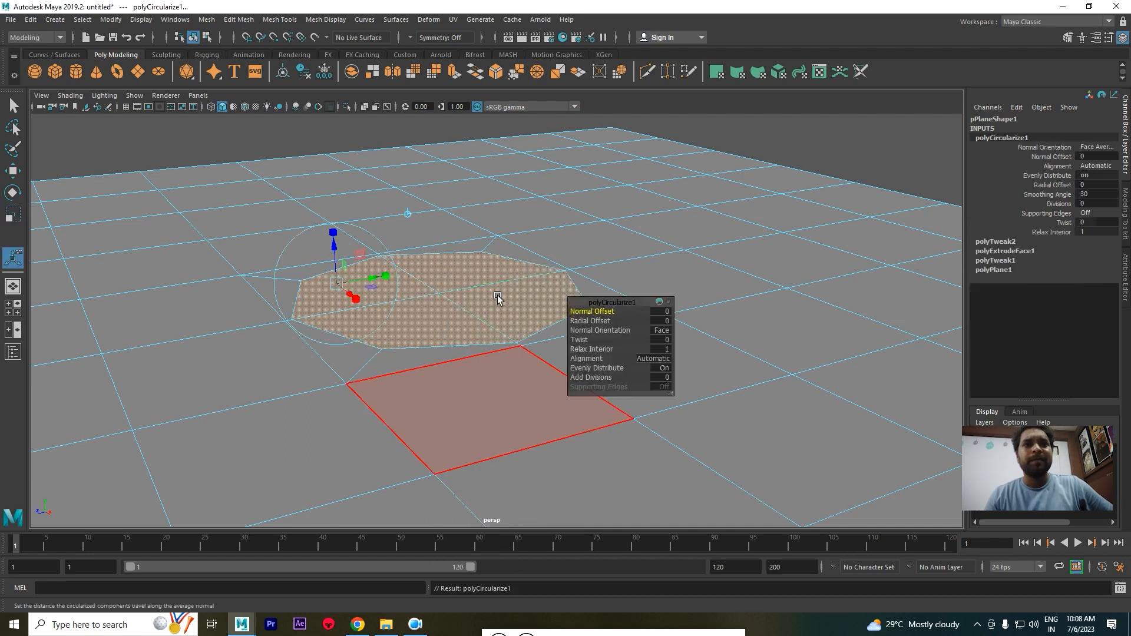
pyautogui.keyDown('alt'); pyautogui.moveTo(518, 305); pyautogui.dragTo(477, 304); pyautogui.keyUp('alt')
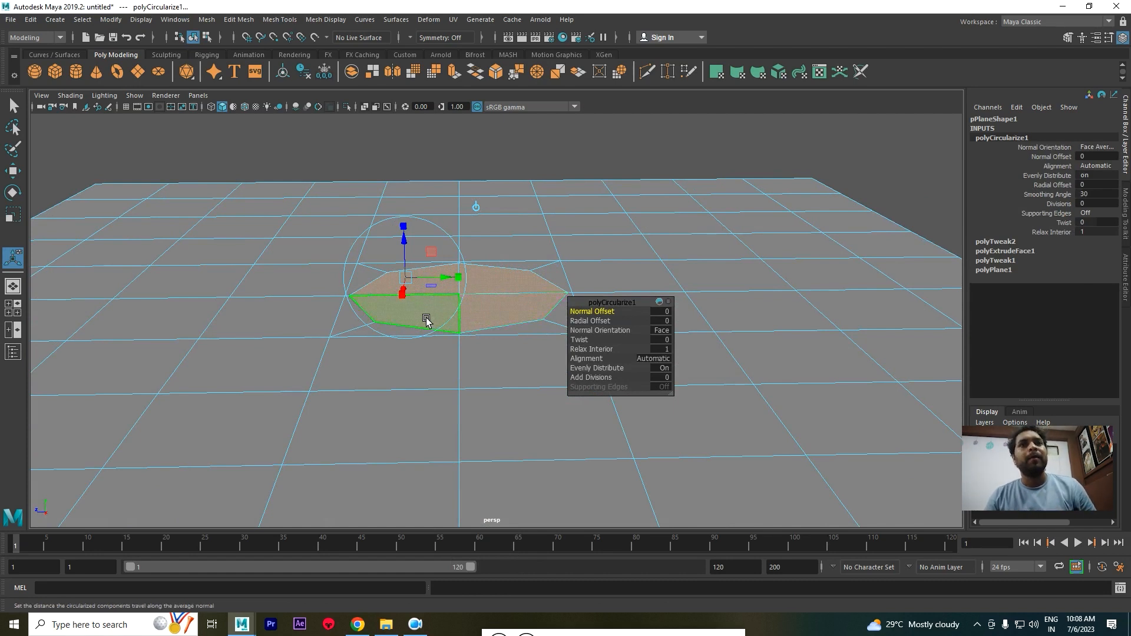
# Extrude the circularized centre faces slightly downward and delete them to open a hole with a short rim.
pyautogui.press('w')
pyautogui.keyDown('alt'); pyautogui.moveTo(379, 285); pyautogui.dragTo(436, 279); pyautogui.keyUp('alt')
pyautogui.hotkey('ctrl', 'e')
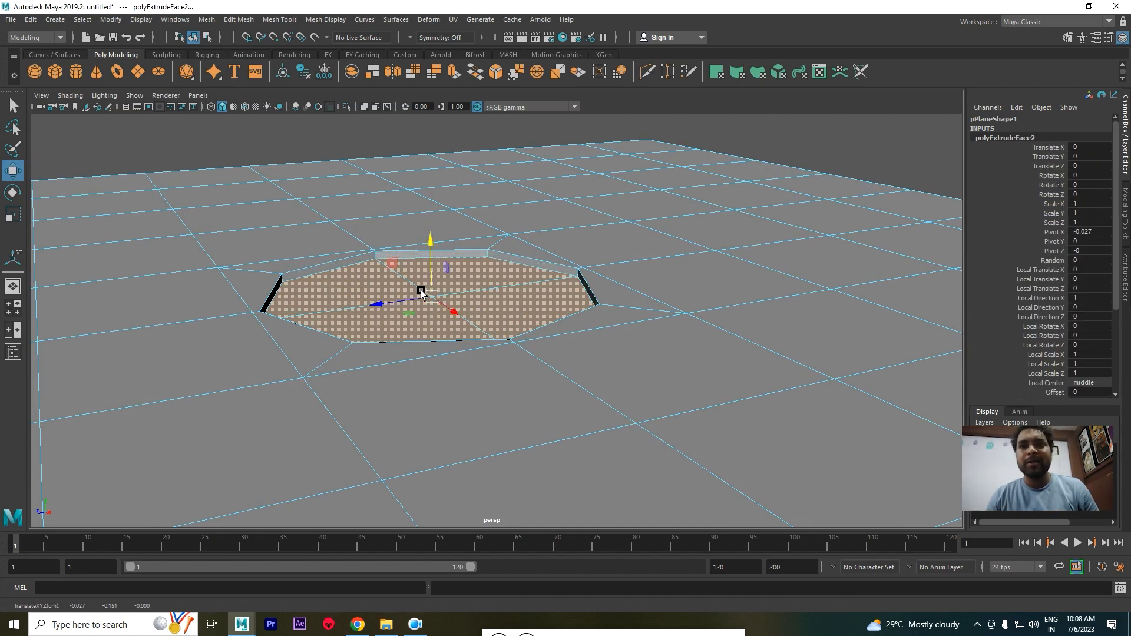
pyautogui.keyDown('alt'); pyautogui.moveTo(426, 303); pyautogui.dragTo(500, 316); pyautogui.keyUp('alt')
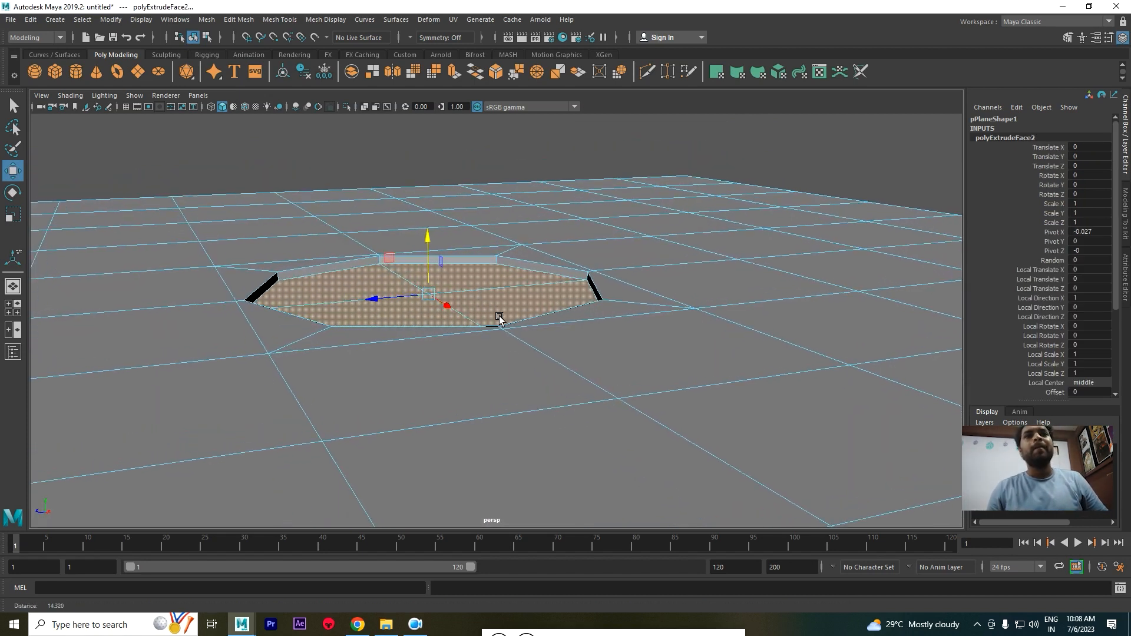
pyautogui.press('Delete')
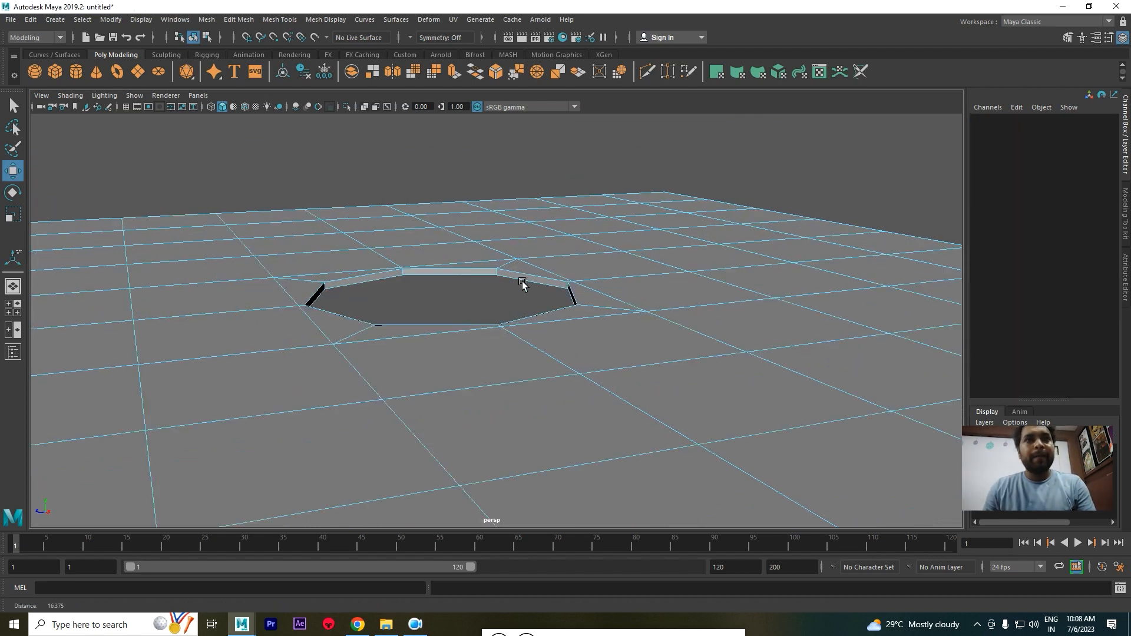
# Inspect the holed plane in object mode with smooth mesh preview and return it to unsmoothed display.
pyautogui.keyDown('alt'); pyautogui.moveTo(591, 287); pyautogui.dragTo(430, 259, button='right'); pyautogui.keyUp('alt')
pyautogui.keyDown('alt'); pyautogui.moveTo(431, 259); pyautogui.dragTo(419, 277); pyautogui.keyUp('alt')
pyautogui.moveTo(425, 270); pyautogui.dragTo(528, 211, button='right')
pyautogui.click(643, 221)
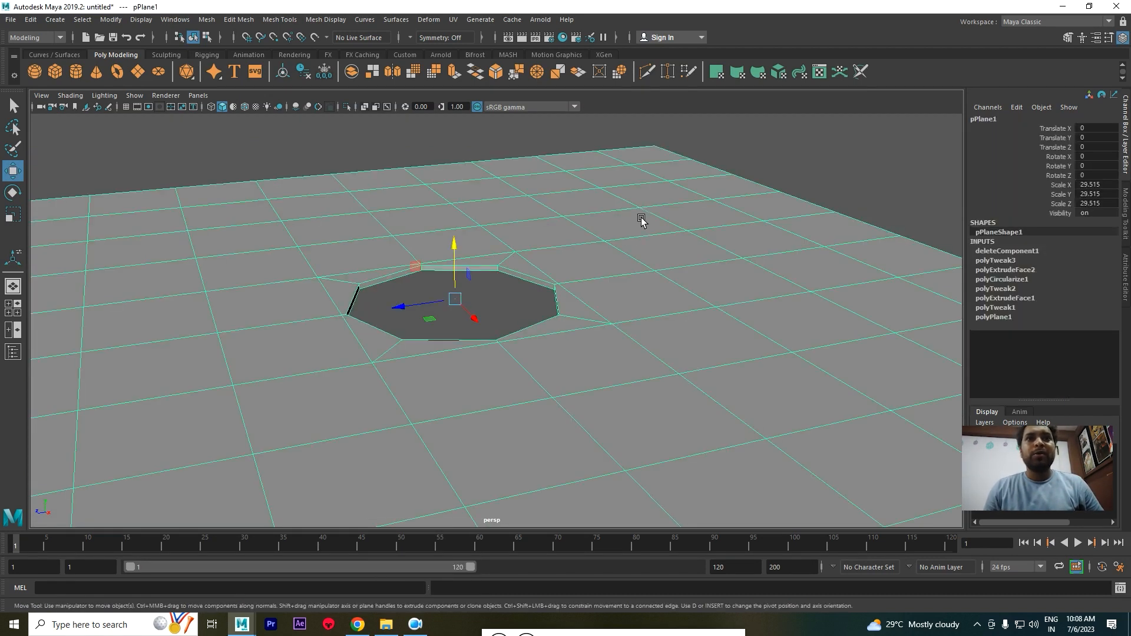
pyautogui.click(850, 130)
pyautogui.scroll(-4, 548, 260)
pyautogui.scroll(5, 558, 252)
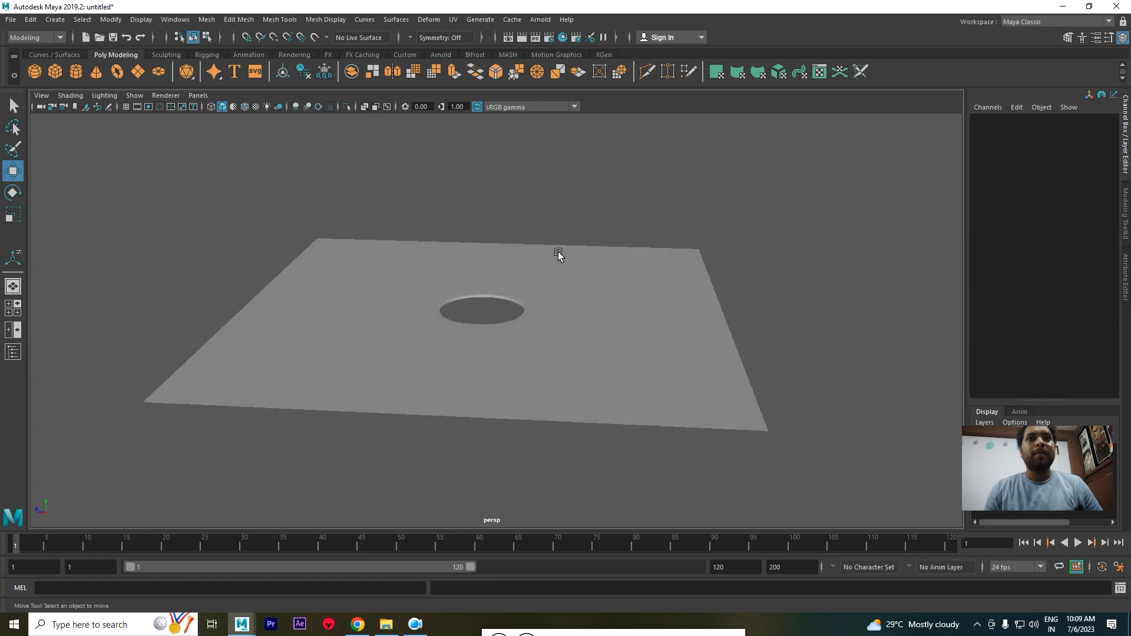
pyautogui.keyDown('alt'); pyautogui.moveTo(587, 351); pyautogui.dragTo(525, 364); pyautogui.keyUp('alt')
pyautogui.click(560, 387)
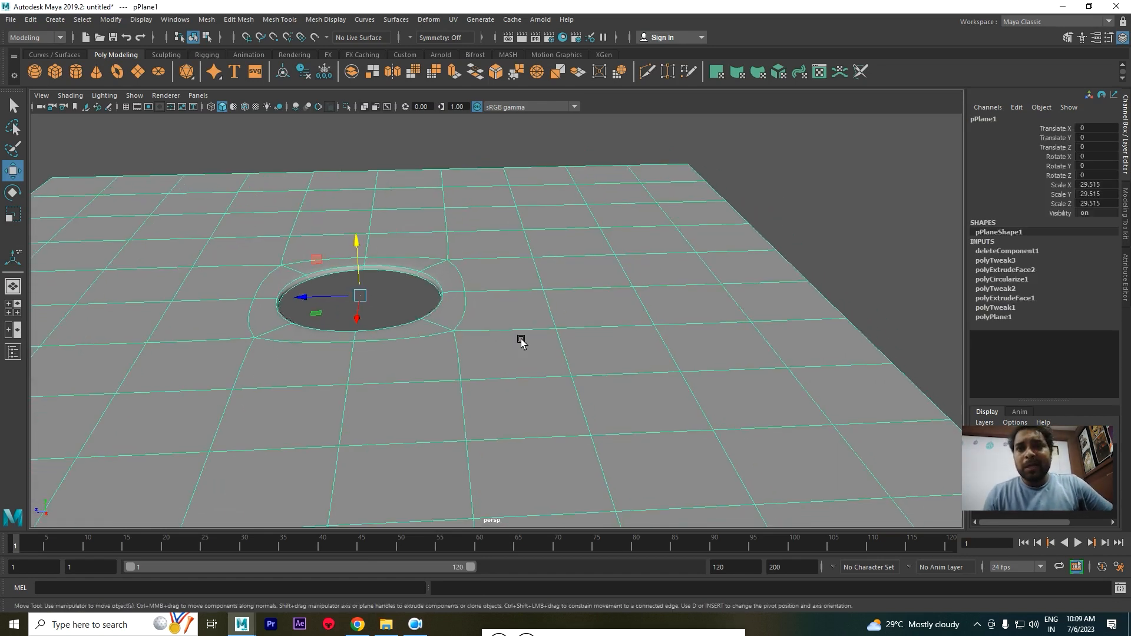
pyautogui.press('1')
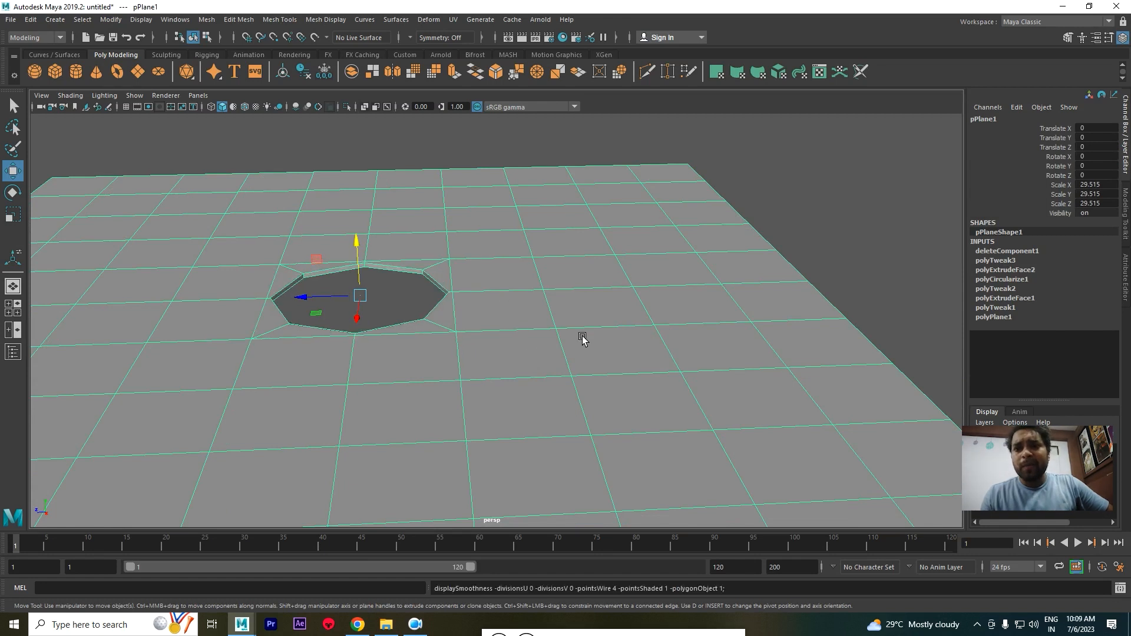
# Examine the octagonal hole and the surrounding grid of faces up close.
pyautogui.keyDown('alt'); pyautogui.moveTo(581, 338); pyautogui.dragTo(448, 323); pyautogui.keyUp('alt')
pyautogui.keyDown('alt'); pyautogui.moveTo(524, 315); pyautogui.dragTo(572, 386, button='right'); pyautogui.keyUp('alt')
pyautogui.keyDown('alt'); pyautogui.moveTo(451, 288); pyautogui.dragTo(596, 308, button='middle'); pyautogui.keyUp('alt')
pyautogui.keyDown('alt'); pyautogui.moveTo(597, 308); pyautogui.dragTo(572, 310); pyautogui.keyUp('alt')
pyautogui.keyDown('alt'); pyautogui.moveTo(524, 302); pyautogui.dragTo(535, 342, button='right'); pyautogui.keyUp('alt')
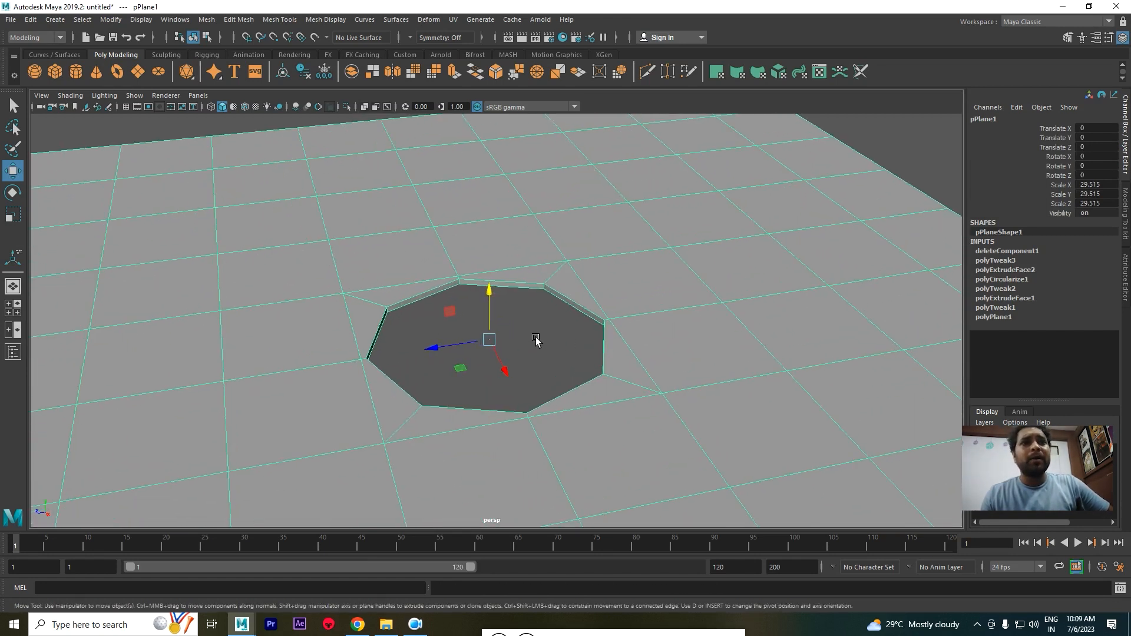
pyautogui.keyDown('alt'); pyautogui.moveTo(505, 310); pyautogui.dragTo(492, 298, button='middle'); pyautogui.keyUp('alt')
pyautogui.keyDown('alt'); pyautogui.moveTo(493, 298); pyautogui.dragTo(507, 356, button='right'); pyautogui.keyUp('alt')
pyautogui.keyDown('alt'); pyautogui.moveTo(790, 327); pyautogui.dragTo(485, 318, button='middle'); pyautogui.keyUp('alt')
pyautogui.keyDown('alt'); pyautogui.moveTo(485, 319); pyautogui.dragTo(401, 338, button='right'); pyautogui.keyUp('alt')
pyautogui.keyDown('alt'); pyautogui.moveTo(401, 339); pyautogui.dragTo(470, 255, button='middle'); pyautogui.keyUp('alt')
pyautogui.keyDown('alt'); pyautogui.moveTo(470, 255); pyautogui.dragTo(319, 277, button='right'); pyautogui.keyUp('alt')
pyautogui.keyDown('alt'); pyautogui.moveTo(318, 277); pyautogui.dragTo(504, 238, button='middle'); pyautogui.keyUp('alt')
pyautogui.keyDown('alt'); pyautogui.moveTo(503, 238); pyautogui.dragTo(518, 262, button='right'); pyautogui.keyUp('alt')
# Select a two-by-two block of faces between the hole and the plane's near edge.
pyautogui.moveTo(369, 249); pyautogui.dragTo(369, 271, button='right')
pyautogui.keyDown('alt'); pyautogui.moveTo(370, 269); pyautogui.dragTo(421, 297, button='middle'); pyautogui.keyUp('alt')
pyautogui.keyDown('alt'); pyautogui.moveTo(422, 298); pyautogui.dragTo(487, 326, button='right'); pyautogui.keyUp('alt')
pyautogui.keyDown('alt'); pyautogui.moveTo(696, 419); pyautogui.dragTo(448, 324, button='middle'); pyautogui.keyUp('alt')
pyautogui.click(490, 272)
pyautogui.keyDown('shift'); pyautogui.click(498, 216); pyautogui.keyUp('shift')
pyautogui.keyDown('shift'); pyautogui.click(551, 213); pyautogui.keyUp('shift')
pyautogui.keyDown('shift'); pyautogui.click(580, 270); pyautogui.keyUp('shift')
pyautogui.keyDown('alt'); pyautogui.moveTo(544, 250); pyautogui.dragTo(487, 296, button='middle'); pyautogui.keyUp('alt')
pyautogui.keyDown('alt'); pyautogui.moveTo(488, 296); pyautogui.dragTo(490, 323, button='right'); pyautogui.keyUp('alt')
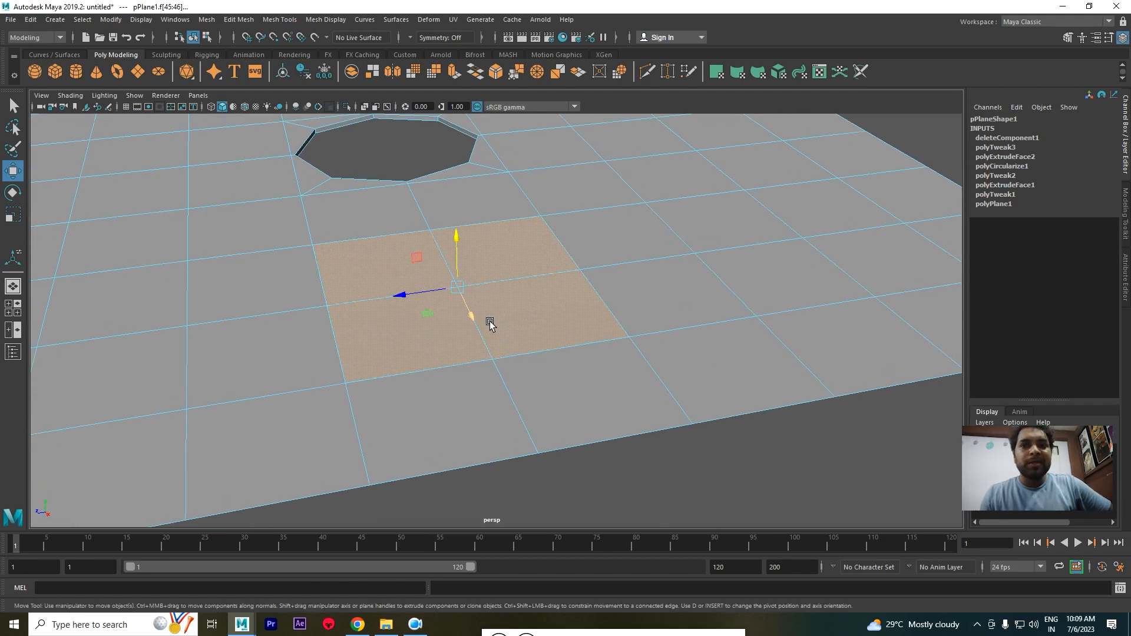
# Switch to edge mode and pick individual border edges of the two-by-two block near the hole.
pyautogui.rightClick(437, 260)
pyautogui.click(437, 225)
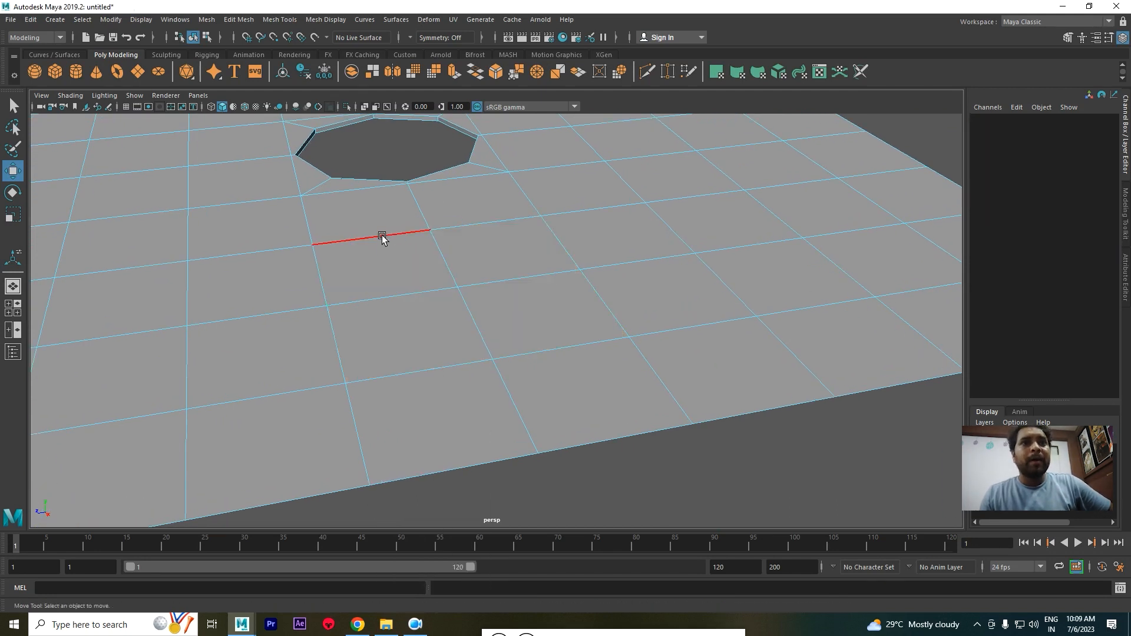
pyautogui.click(382, 237)
pyautogui.click(323, 274)
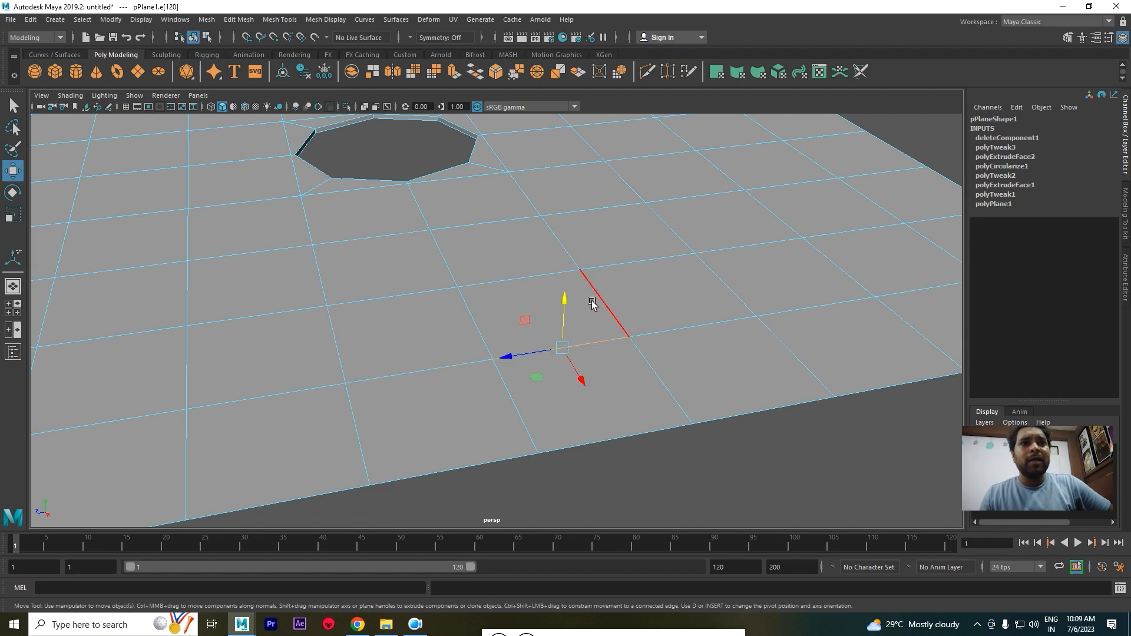
pyautogui.click(485, 220)
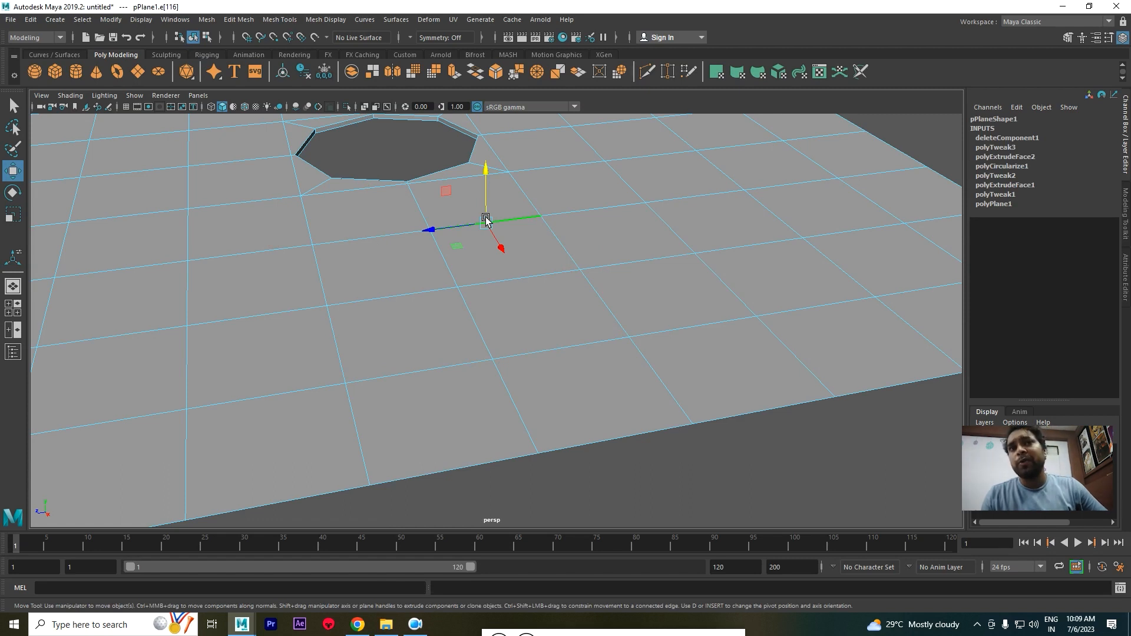
# Select a two-by-two block of faces one row in from the plane's far corner.
pyautogui.keyDown('alt'); pyautogui.moveTo(646, 275); pyautogui.dragTo(437, 271, button='right'); pyautogui.keyUp('alt')
pyautogui.keyDown('alt'); pyautogui.moveTo(433, 241); pyautogui.dragTo(576, 274, button='middle'); pyautogui.keyUp('alt')
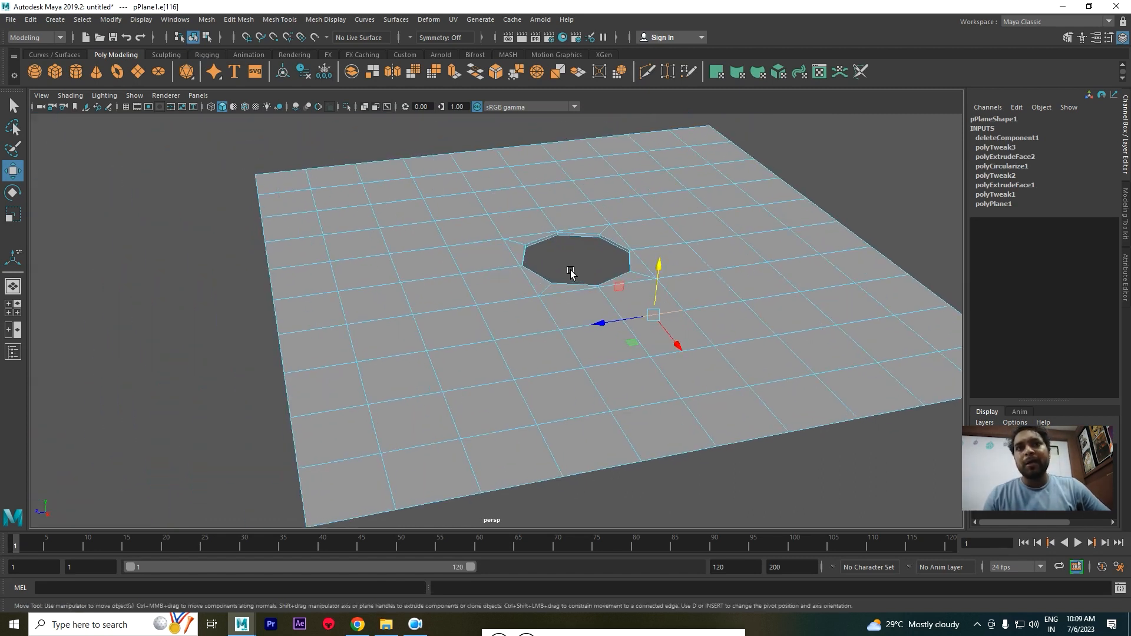
pyautogui.keyDown('alt'); pyautogui.moveTo(384, 238); pyautogui.dragTo(450, 241, button='right'); pyautogui.keyUp('alt')
pyautogui.keyDown('alt'); pyautogui.moveTo(451, 240); pyautogui.dragTo(464, 258, button='middle'); pyautogui.keyUp('alt')
pyautogui.keyDown('alt'); pyautogui.moveTo(464, 258); pyautogui.dragTo(527, 276, button='right'); pyautogui.keyUp('alt')
pyautogui.keyDown('alt'); pyautogui.moveTo(492, 289); pyautogui.dragTo(628, 413, button='middle'); pyautogui.keyUp('alt')
pyautogui.keyDown('alt'); pyautogui.moveTo(468, 300); pyautogui.dragTo(548, 306, button='right'); pyautogui.keyUp('alt')
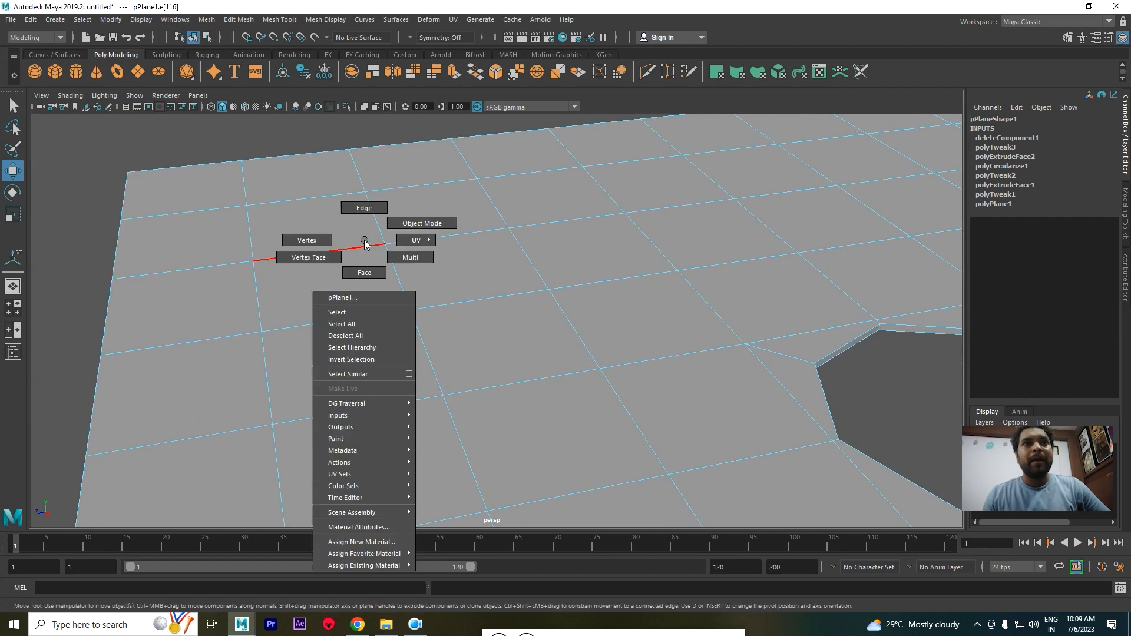
pyautogui.click(339, 229)
pyautogui.keyDown('shift'); pyautogui.click(433, 206); pyautogui.keyUp('shift')
pyautogui.keyDown('shift'); pyautogui.click(368, 277); pyautogui.keyUp('shift')
pyautogui.keyDown('shift'); pyautogui.click(412, 263); pyautogui.keyUp('shift')
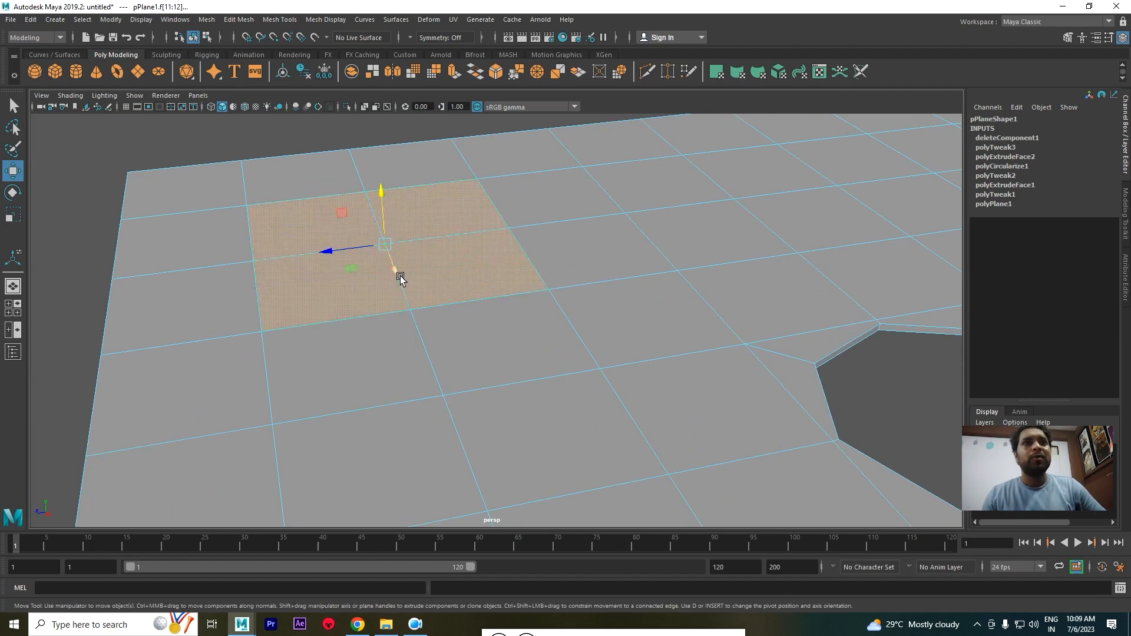
# Extrude the four selected corner faces and scale them inward to leave a border of faces around them.
pyautogui.press('r')
pyautogui.keyDown('shift'); pyautogui.moveTo(386, 249); pyautogui.dragTo(330, 217); pyautogui.keyUp('shift')
pyautogui.press('w')
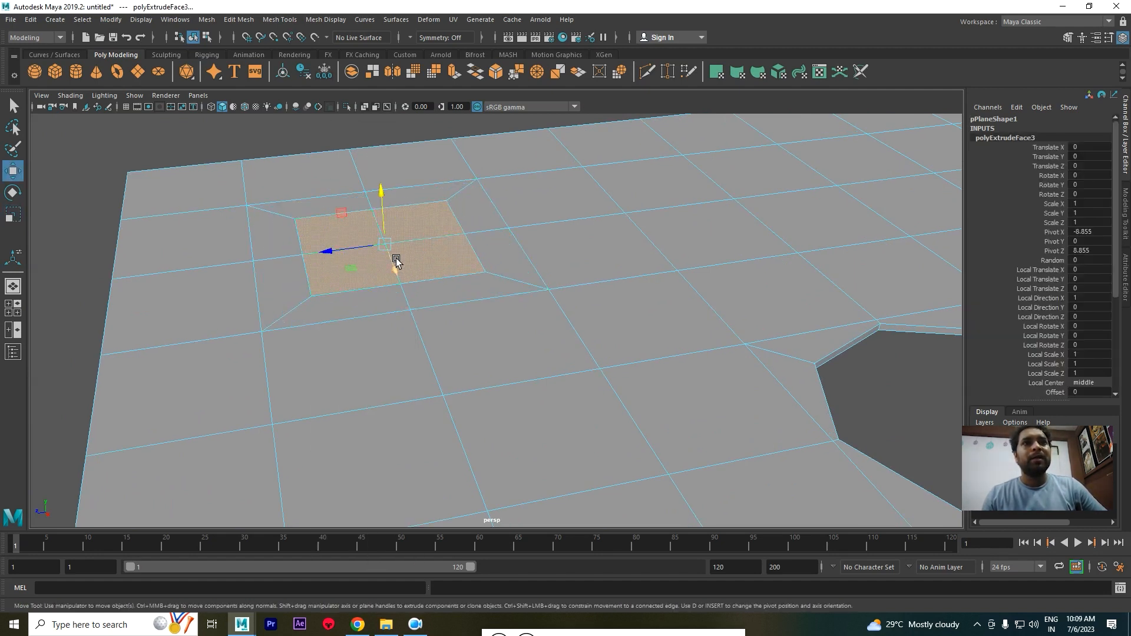
# Apply Circularize Components to the inset faces near the corner.
pyautogui.keyDown('shift'); pyautogui.moveTo(397, 260); pyautogui.dragTo(390, 353, button='right'); pyautogui.keyUp('shift')
pyautogui.scroll(-3, 386, 334)
pyautogui.keyDown('alt'); pyautogui.moveTo(377, 331); pyautogui.dragTo(433, 317); pyautogui.keyUp('alt')
pyautogui.scroll(1, 434, 284)
pyautogui.scroll(2, 434, 284)
# Extrude the circularized corner faces downward to form a deep closed recess.
pyautogui.press('w')
pyautogui.keyDown('alt'); pyautogui.moveTo(545, 323); pyautogui.dragTo(437, 345); pyautogui.keyUp('alt')
pyautogui.keyDown('alt'); pyautogui.moveTo(533, 292); pyautogui.dragTo(419, 334, button='middle'); pyautogui.keyUp('alt')
pyautogui.scroll(2, 424, 342)
pyautogui.scroll(1, 458, 398)
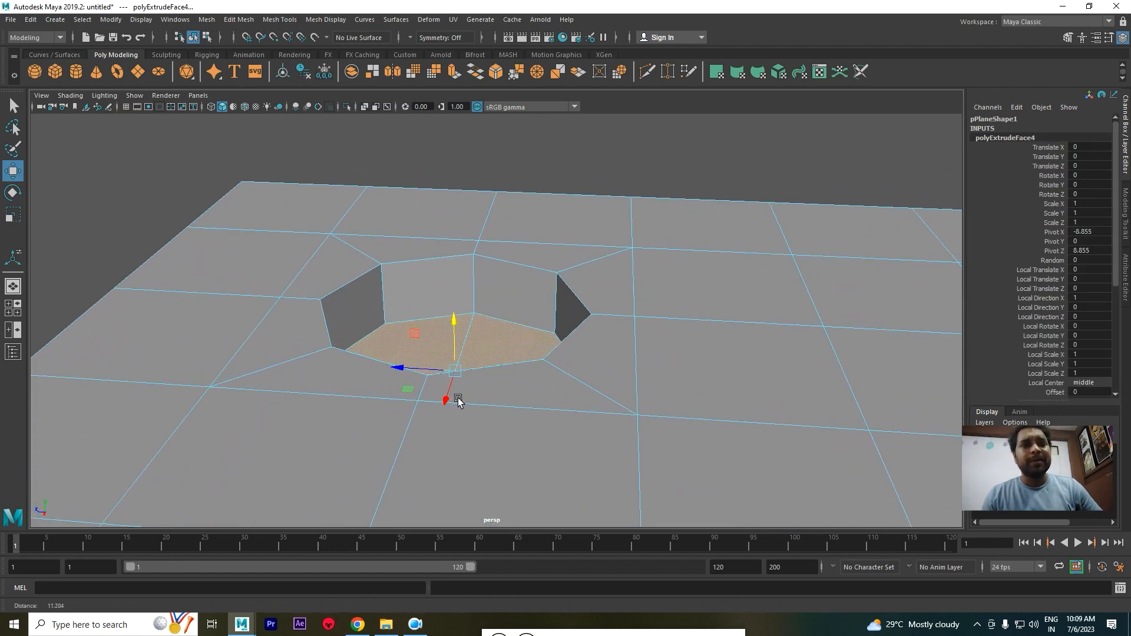
# Check the recessed plane in smooth mesh preview from object mode and return it to unsmoothed display.
pyautogui.press('3')
pyautogui.moveTo(479, 288); pyautogui.dragTo(695, 162, button='right')
pyautogui.click(694, 163)
pyautogui.scroll(-3, 602, 311)
pyautogui.keyDown('alt'); pyautogui.moveTo(602, 310); pyautogui.dragTo(475, 303); pyautogui.keyUp('alt')
pyautogui.click(483, 301)
pyautogui.press('1')
pyautogui.scroll(3, 459, 288)
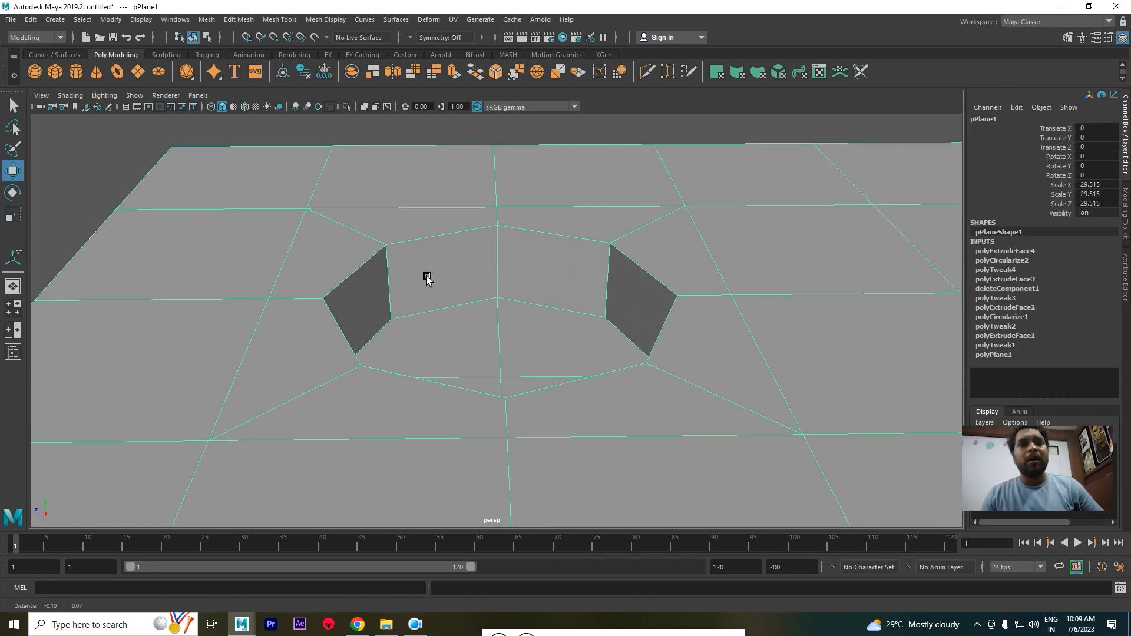
# Insert supporting edge loops near the upper rim and the floor of the recess wall with the Multi-Cut tool.
pyautogui.keyDown('alt'); pyautogui.moveTo(426, 277); pyautogui.dragTo(465, 294, button='middle'); pyautogui.keyUp('alt')
pyautogui.moveTo(446, 291); pyautogui.dragTo(446, 259, button='right')
pyautogui.keyDown('shift'); pyautogui.rightClick(410, 252); pyautogui.keyUp('shift')
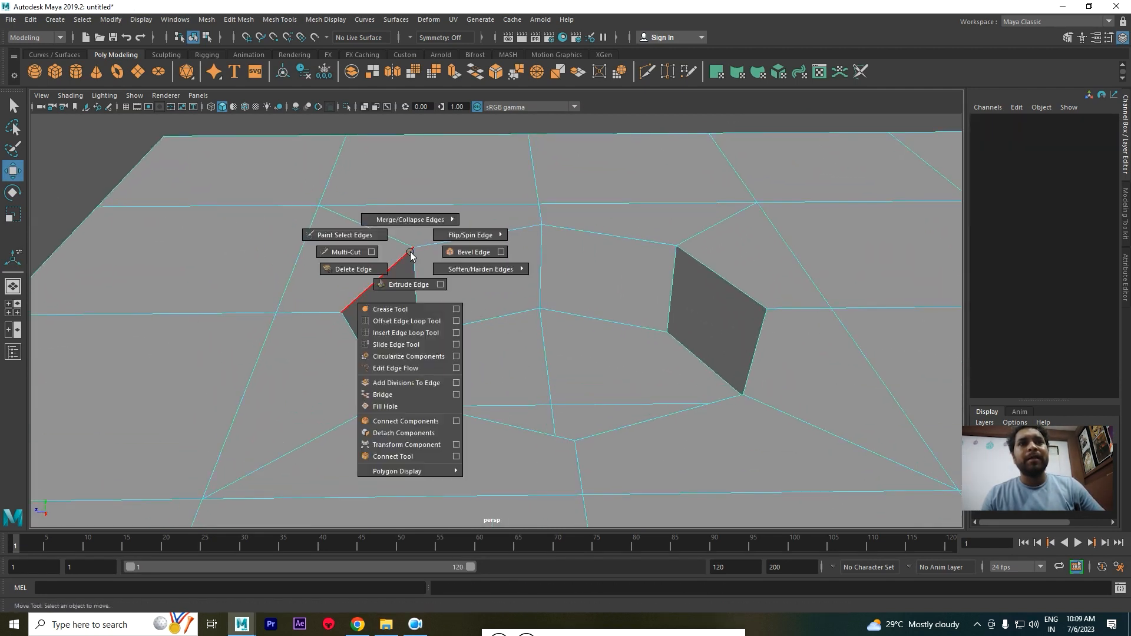
pyautogui.click(355, 253)
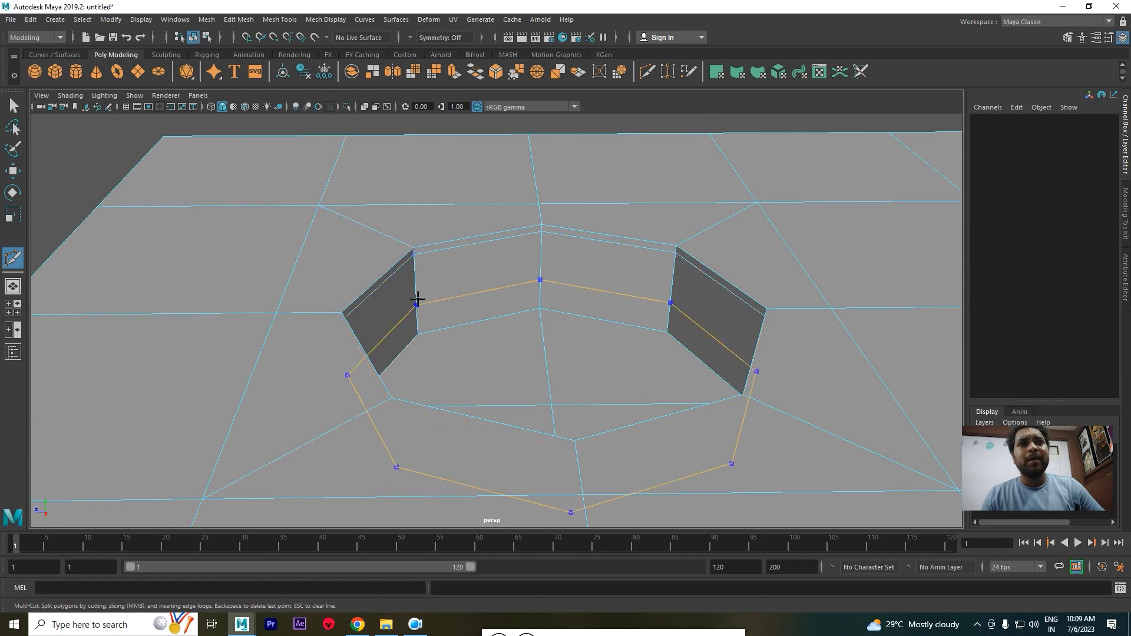
pyautogui.keyDown('ctrl'); pyautogui.click(416, 332); pyautogui.keyUp('ctrl')
pyautogui.press('w')
# Preview the plane smoothed in object mode and examine the edge-supported recess beside the open hole.
pyautogui.press('3')
pyautogui.moveTo(498, 266); pyautogui.dragTo(553, 250, button='right')
pyautogui.scroll(-4, 458, 217)
pyautogui.click(539, 159)
pyautogui.keyDown('alt'); pyautogui.moveTo(797, 319); pyautogui.dragTo(619, 295, button='middle'); pyautogui.keyUp('alt')
pyautogui.scroll(-1, 619, 294)
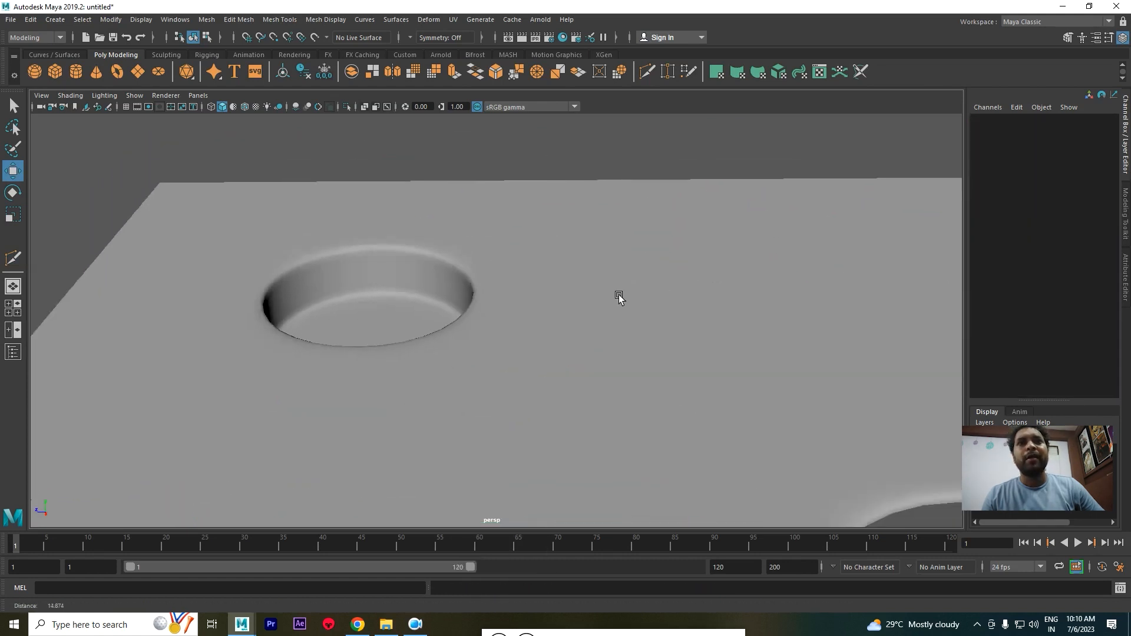
pyautogui.keyDown('alt'); pyautogui.moveTo(619, 295); pyautogui.dragTo(460, 329); pyautogui.keyUp('alt')
pyautogui.keyDown('alt'); pyautogui.moveTo(531, 348); pyautogui.dragTo(406, 343, button='middle'); pyautogui.keyUp('alt')
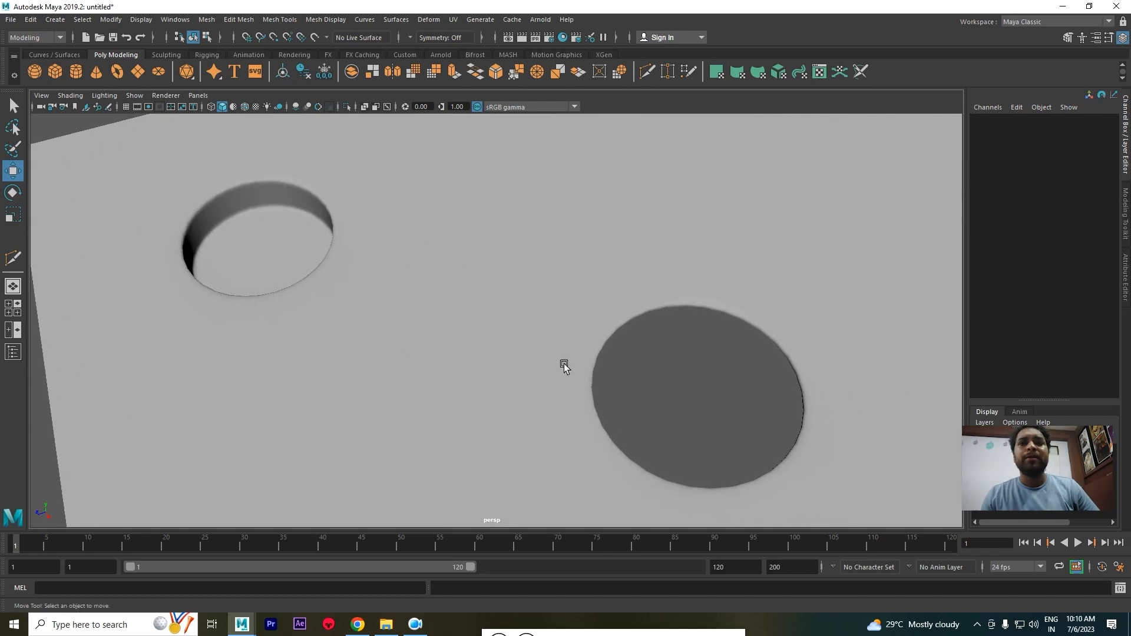
pyautogui.scroll(-3, 407, 343)
pyautogui.keyDown('alt'); pyautogui.moveTo(407, 343); pyautogui.dragTo(502, 299); pyautogui.keyUp('alt')
pyautogui.keyDown('alt'); pyautogui.moveTo(580, 344); pyautogui.dragTo(308, 351, button='middle'); pyautogui.keyUp('alt')
pyautogui.scroll(2, 309, 351)
# Select a two-by-two block of faces near another corner of the unsmoothed plane in face mode.
pyautogui.click(429, 308)
pyautogui.keyDown('alt'); pyautogui.moveTo(566, 319); pyautogui.dragTo(515, 328, button='middle'); pyautogui.keyUp('alt')
pyautogui.keyDown('alt'); pyautogui.moveTo(515, 329); pyautogui.dragTo(460, 319, button='right'); pyautogui.keyUp('alt')
pyautogui.keyDown('alt'); pyautogui.moveTo(461, 319); pyautogui.dragTo(522, 384, button='middle'); pyautogui.keyUp('alt')
pyautogui.keyDown('alt'); pyautogui.moveTo(523, 384); pyautogui.dragTo(586, 431, button='right'); pyautogui.keyUp('alt')
pyautogui.keyDown('alt'); pyautogui.moveTo(494, 298); pyautogui.dragTo(442, 324, button='middle'); pyautogui.keyUp('alt')
pyautogui.keyDown('alt'); pyautogui.moveTo(442, 325); pyautogui.dragTo(480, 324, button='right'); pyautogui.keyUp('alt')
pyautogui.moveTo(487, 223); pyautogui.dragTo(488, 253, button='right')
pyautogui.click(425, 253)
pyautogui.keyDown('shift'); pyautogui.click(524, 250); pyautogui.keyUp('shift')
pyautogui.keyDown('shift'); pyautogui.click(446, 323); pyautogui.keyUp('shift')
pyautogui.keyDown('shift'); pyautogui.click(536, 321); pyautogui.keyUp('shift')
# Apply Circularize Components directly to the four selected faces without insetting them.
pyautogui.keyDown('alt'); pyautogui.moveTo(497, 316); pyautogui.dragTo(513, 346); pyautogui.keyUp('alt')
pyautogui.keyDown('shift'); pyautogui.rightClick(460, 288); pyautogui.keyUp('shift')
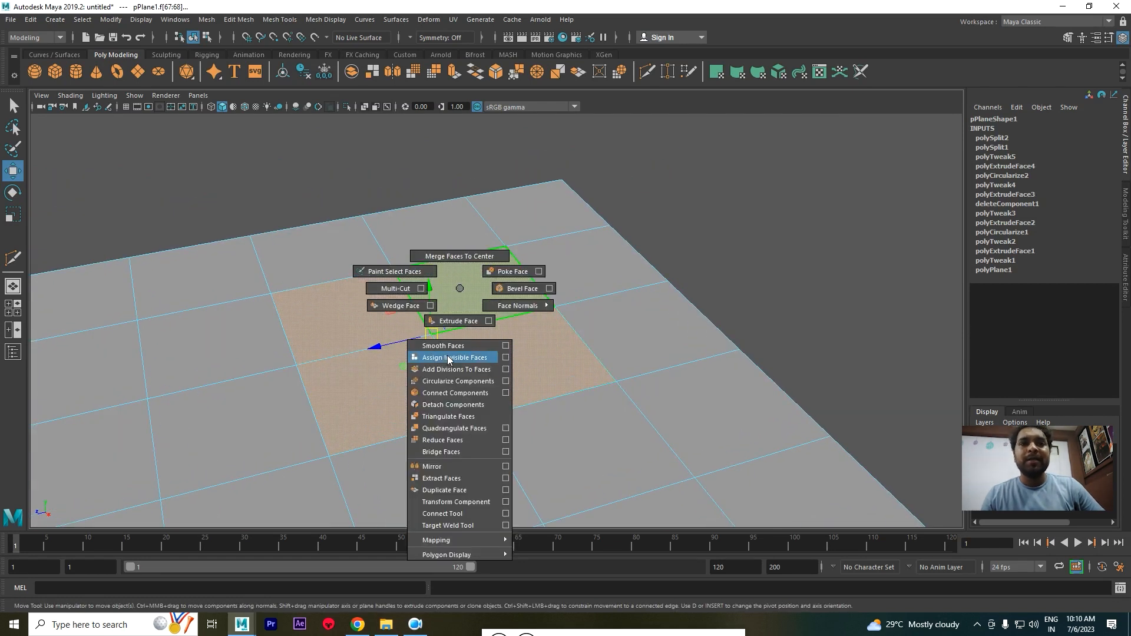
pyautogui.click(458, 382)
pyautogui.keyDown('alt'); pyautogui.moveTo(458, 381); pyautogui.dragTo(460, 313); pyautogui.keyUp('alt')
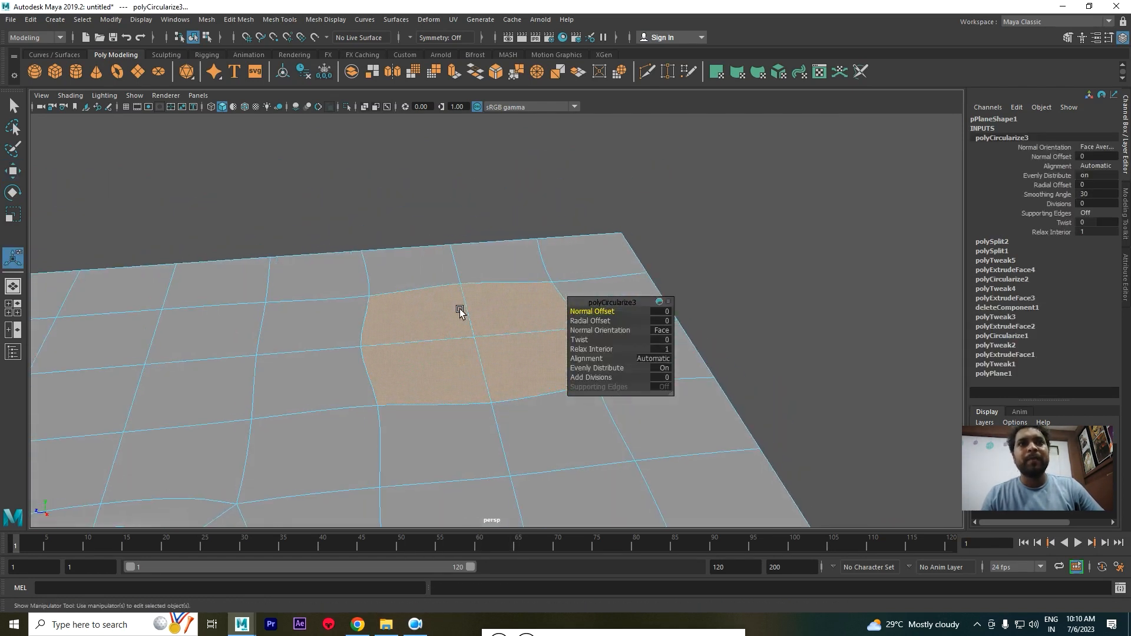
# Extrude the circularized faces downward to form a recess and return to object mode.
pyautogui.keyDown('alt'); pyautogui.moveTo(460, 313); pyautogui.dragTo(461, 335, button='right'); pyautogui.keyUp('alt')
pyautogui.press('w')
pyautogui.keyDown('alt'); pyautogui.moveTo(502, 329); pyautogui.dragTo(465, 354); pyautogui.keyUp('alt')
pyautogui.moveTo(472, 330); pyautogui.dragTo(683, 186, button='right')
# Preview the plane smoothed and examine the new corner recess that lacks supporting edges.
pyautogui.press('3')
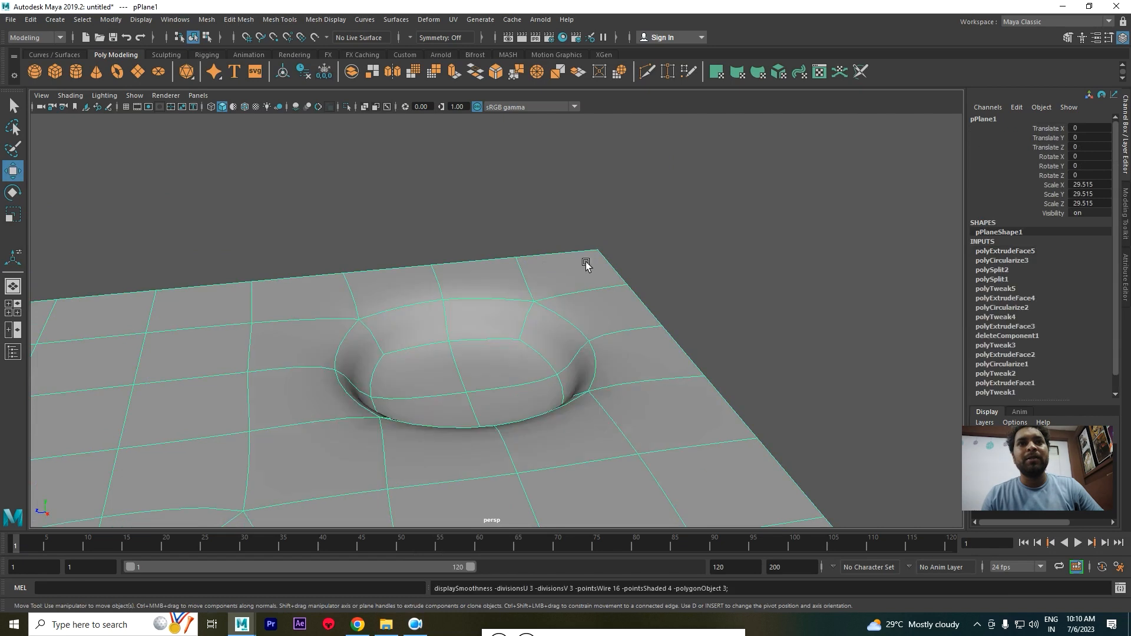
pyautogui.click(614, 235)
pyautogui.keyDown('alt'); pyautogui.moveTo(501, 319); pyautogui.dragTo(462, 328, button='right'); pyautogui.keyUp('alt')
pyautogui.keyDown('alt'); pyautogui.moveTo(462, 328); pyautogui.dragTo(462, 369); pyautogui.keyUp('alt')
pyautogui.keyDown('alt'); pyautogui.moveTo(462, 369); pyautogui.dragTo(487, 366, button='right'); pyautogui.keyUp('alt')
pyautogui.click(501, 327)
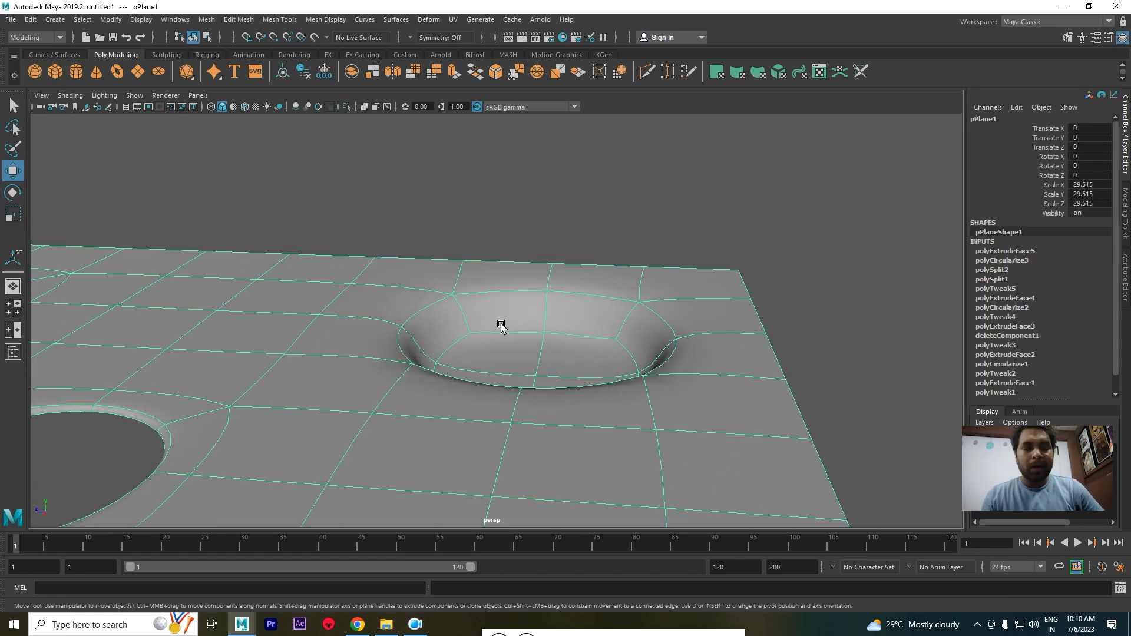
# Return the plane to its unsmoothed display to work on the new corner recess.
pyautogui.press('1')
pyautogui.keyDown('alt'); pyautogui.moveTo(484, 369); pyautogui.dragTo(458, 291); pyautogui.keyUp('alt')
pyautogui.keyDown('alt'); pyautogui.moveTo(457, 290); pyautogui.dragTo(471, 369, button='middle'); pyautogui.keyUp('alt')
pyautogui.scroll(3, 445, 314)
pyautogui.keyDown('alt'); pyautogui.moveTo(444, 314); pyautogui.dragTo(542, 353, button='middle'); pyautogui.keyUp('alt')
pyautogui.keyDown('alt'); pyautogui.moveTo(542, 353); pyautogui.dragTo(477, 271); pyautogui.keyUp('alt')
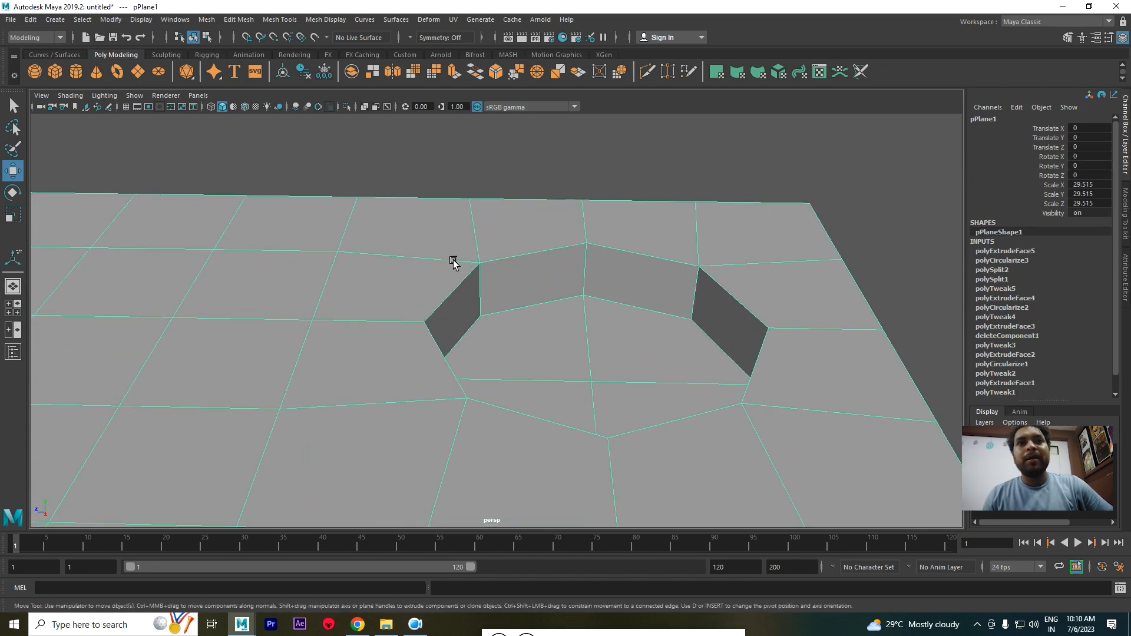
pyautogui.keyDown('alt'); pyautogui.moveTo(467, 347); pyautogui.dragTo(400, 315, button='middle'); pyautogui.keyUp('alt')
# Try to add an edge loop beside the recess with the Insert Edge Loop tool, and undo it.
pyautogui.keyDown('shift'); pyautogui.moveTo(343, 267); pyautogui.dragTo(303, 268, button='right'); pyautogui.keyUp('shift')
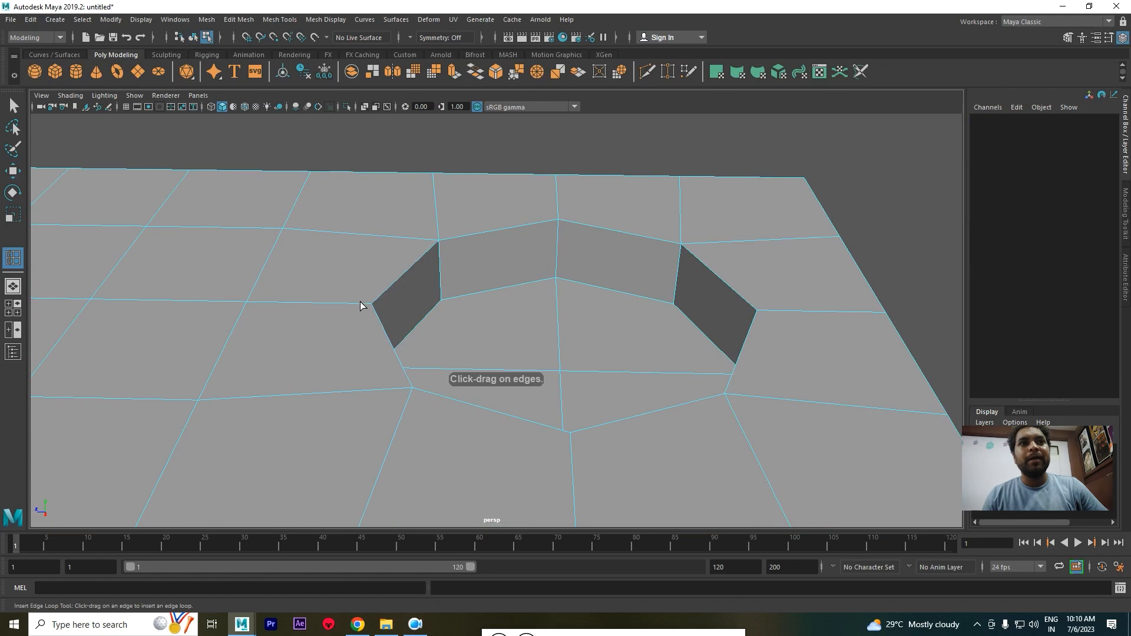
pyautogui.click(361, 305)
pyautogui.hotkey('ctrl', 'z')
pyautogui.press('w')
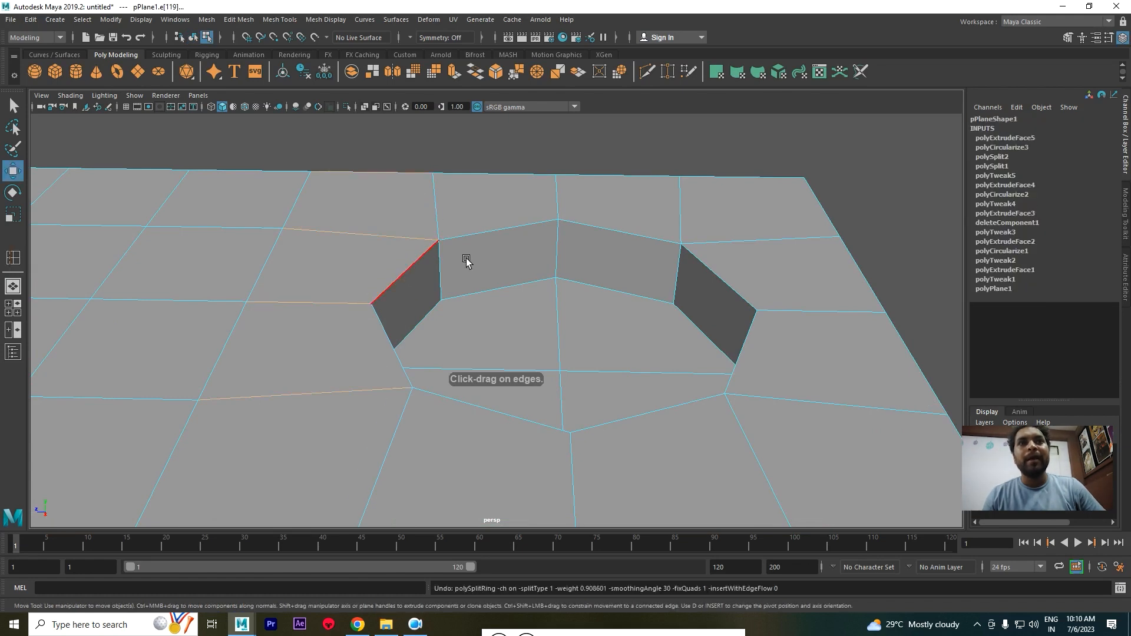
# Select the edges radiating outward around the recess and join them into a surrounding ring with Connect Components.
pyautogui.scroll(-1, 466, 261)
pyautogui.moveTo(420, 228); pyautogui.dragTo(425, 164, button='right')
pyautogui.keyDown('shift'); pyautogui.click(412, 239); pyautogui.keyUp('shift')
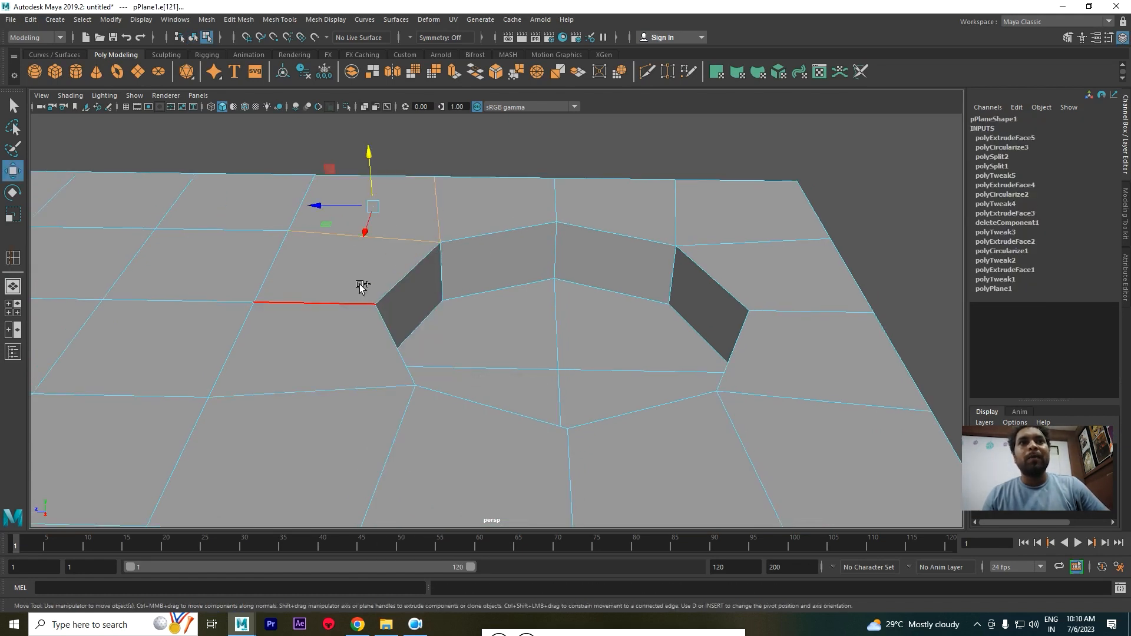
pyautogui.keyDown('shift'); pyautogui.click(365, 384); pyautogui.keyUp('shift')
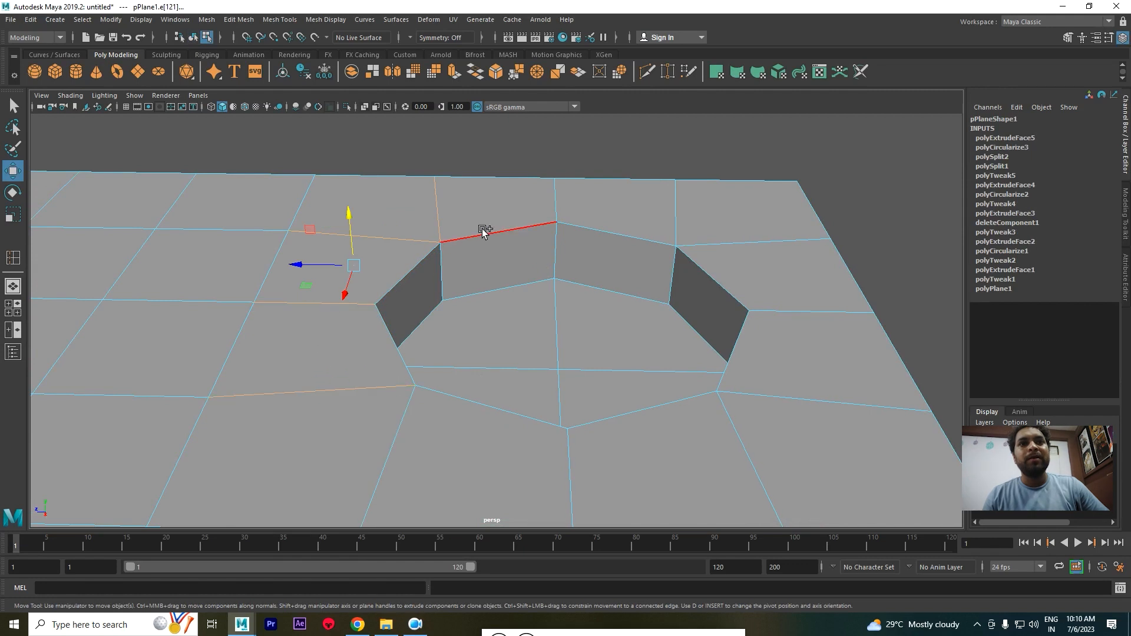
pyautogui.keyDown('shift'); pyautogui.click(685, 216); pyautogui.keyUp('shift')
pyautogui.keyDown('shift'); pyautogui.click(716, 246); pyautogui.keyUp('shift')
pyautogui.keyDown('shift'); pyautogui.click(772, 310); pyautogui.keyUp('shift')
pyautogui.keyDown('alt'); pyautogui.moveTo(750, 355); pyautogui.dragTo(751, 320, button='middle'); pyautogui.keyUp('alt')
pyautogui.keyDown('shift'); pyautogui.click(767, 343); pyautogui.keyUp('shift')
pyautogui.keyDown('shift'); pyautogui.click(571, 423); pyautogui.keyUp('shift')
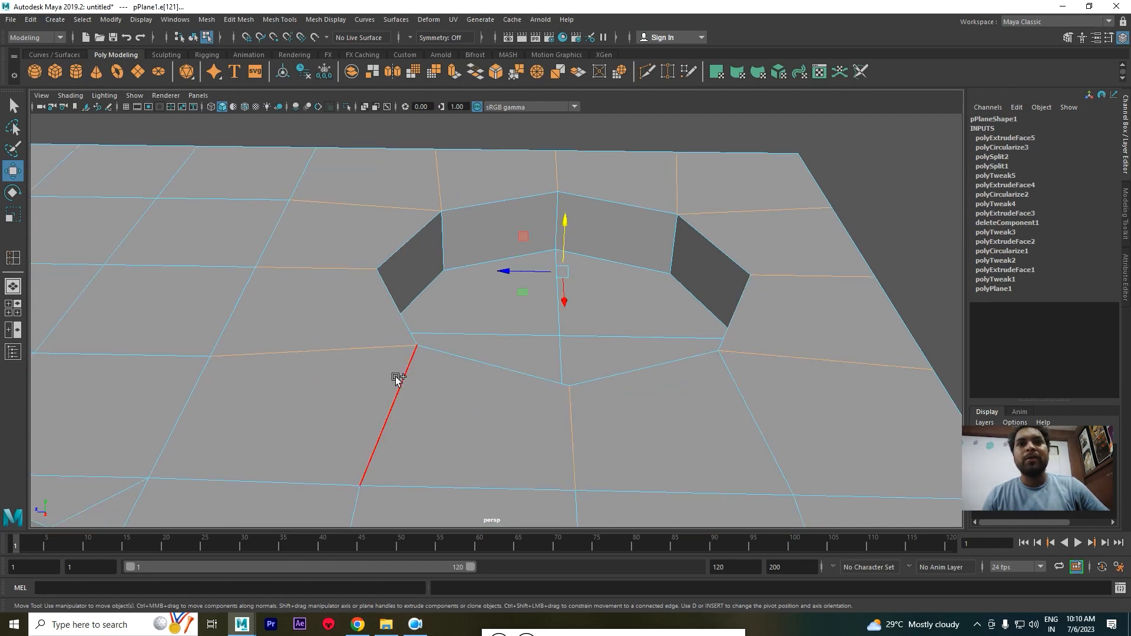
pyautogui.keyDown('shift'); pyautogui.moveTo(479, 233); pyautogui.dragTo(477, 242, button='right'); pyautogui.keyUp('shift')
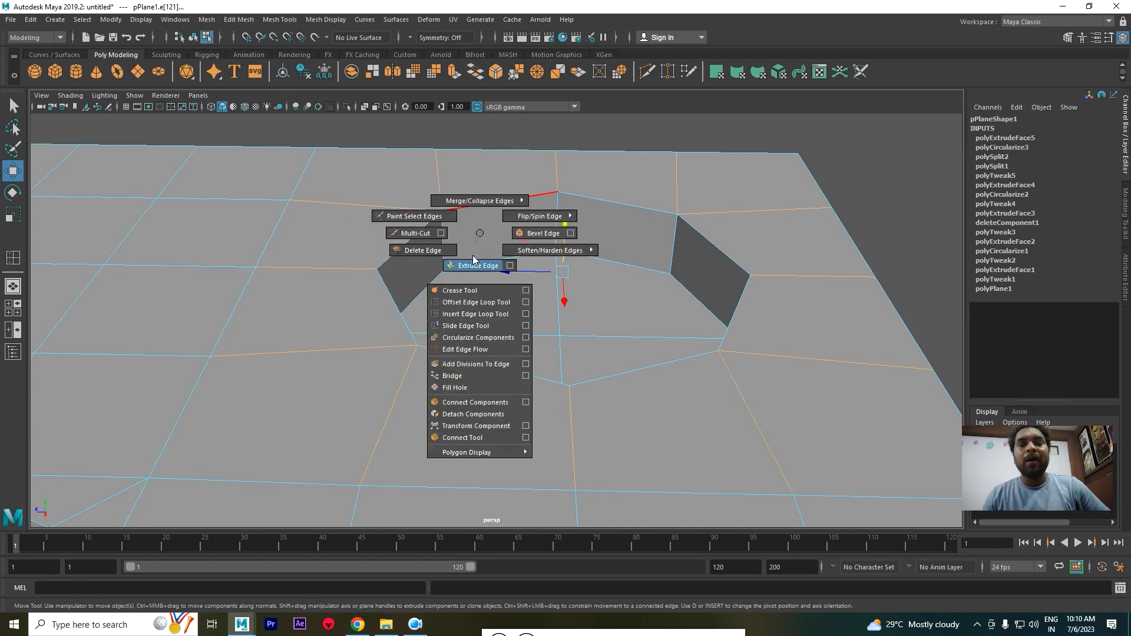
pyautogui.keyDown('shift'); pyautogui.moveTo(464, 343); pyautogui.dragTo(467, 403, button='right'); pyautogui.keyUp('shift')
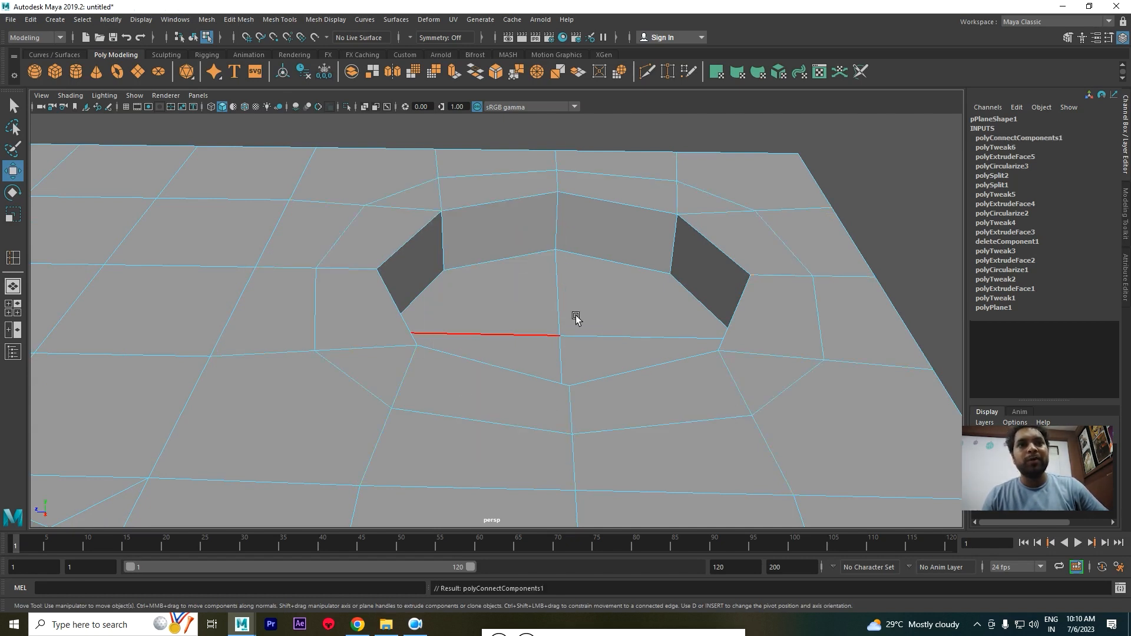
# Insert a supporting edge loop just outside the rim of the smaller inset recess with the Multi-Cut tool.
pyautogui.scroll(-2, 556, 317)
pyautogui.keyDown('alt'); pyautogui.moveTo(556, 317); pyautogui.dragTo(504, 281); pyautogui.keyUp('alt')
pyautogui.scroll(-6, 648, 305)
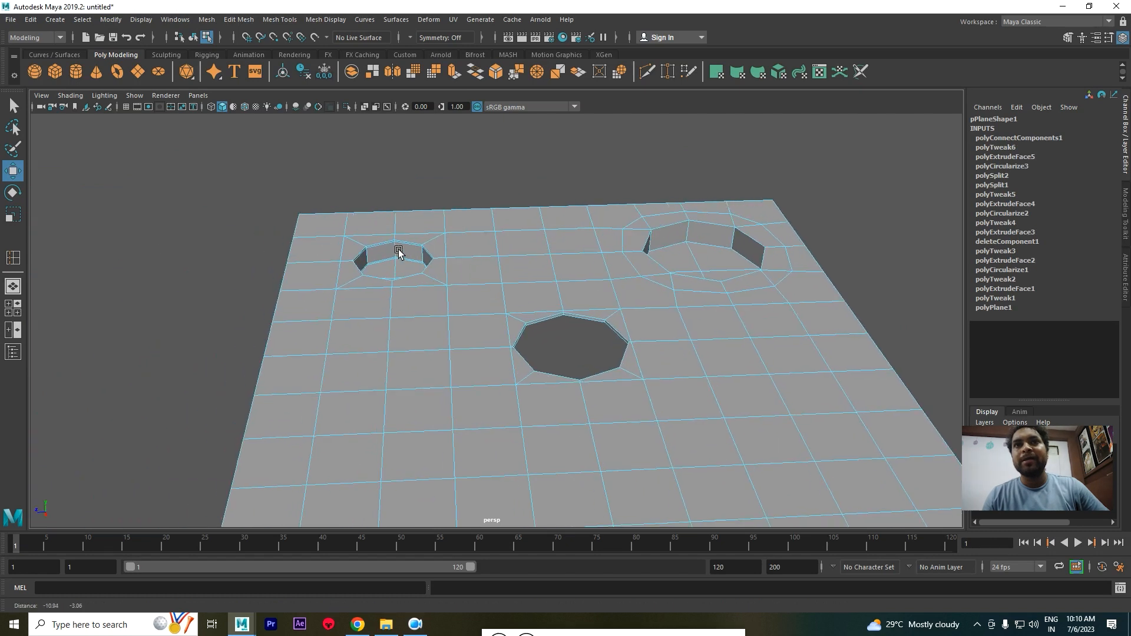
pyautogui.scroll(6, 454, 321)
pyautogui.keyDown('alt'); pyautogui.moveTo(452, 379); pyautogui.dragTo(436, 337); pyautogui.keyUp('alt')
pyautogui.keyDown('alt'); pyautogui.moveTo(437, 338); pyautogui.dragTo(707, 396, button='middle'); pyautogui.keyUp('alt')
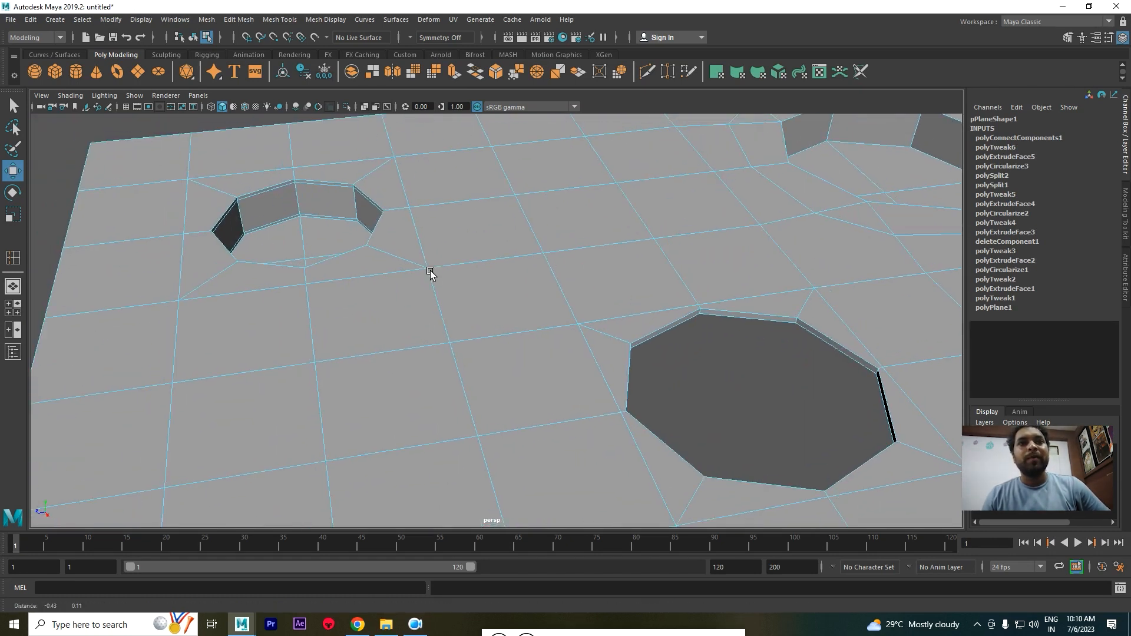
pyautogui.keyDown('alt'); pyautogui.moveTo(427, 273); pyautogui.dragTo(693, 386, button='middle'); pyautogui.keyUp('alt')
pyautogui.scroll(4, 697, 405)
pyautogui.click(674, 253)
pyautogui.keyDown('alt'); pyautogui.moveTo(673, 253); pyautogui.dragTo(536, 287); pyautogui.keyUp('alt')
pyautogui.keyDown('shift'); pyautogui.moveTo(469, 228); pyautogui.dragTo(560, 231, button='right'); pyautogui.keyUp('shift')
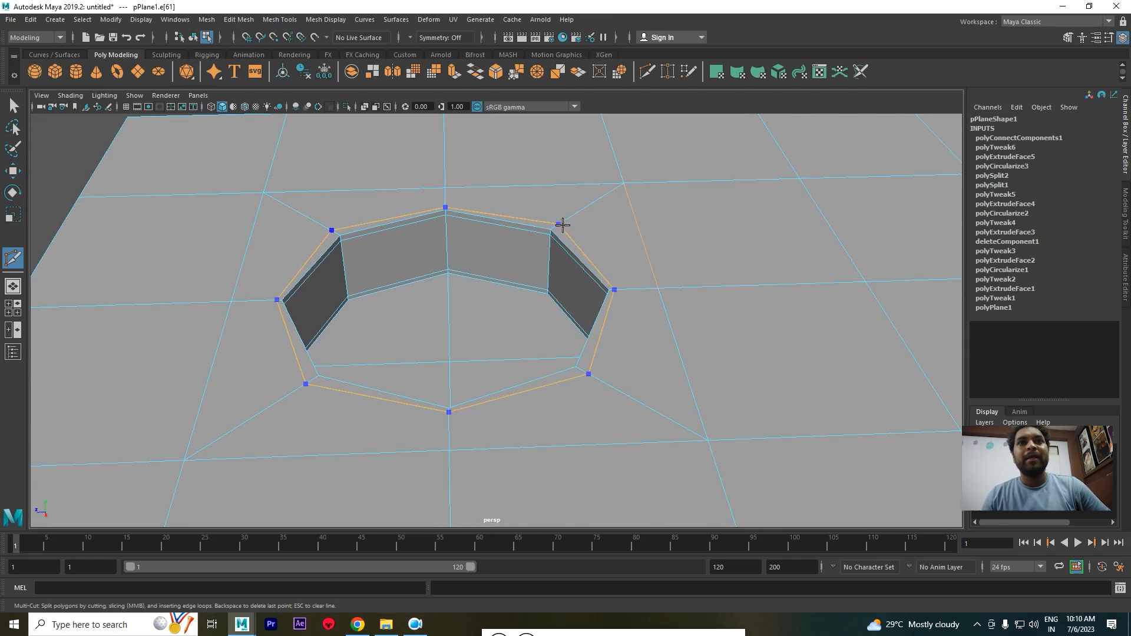
pyautogui.press('w')
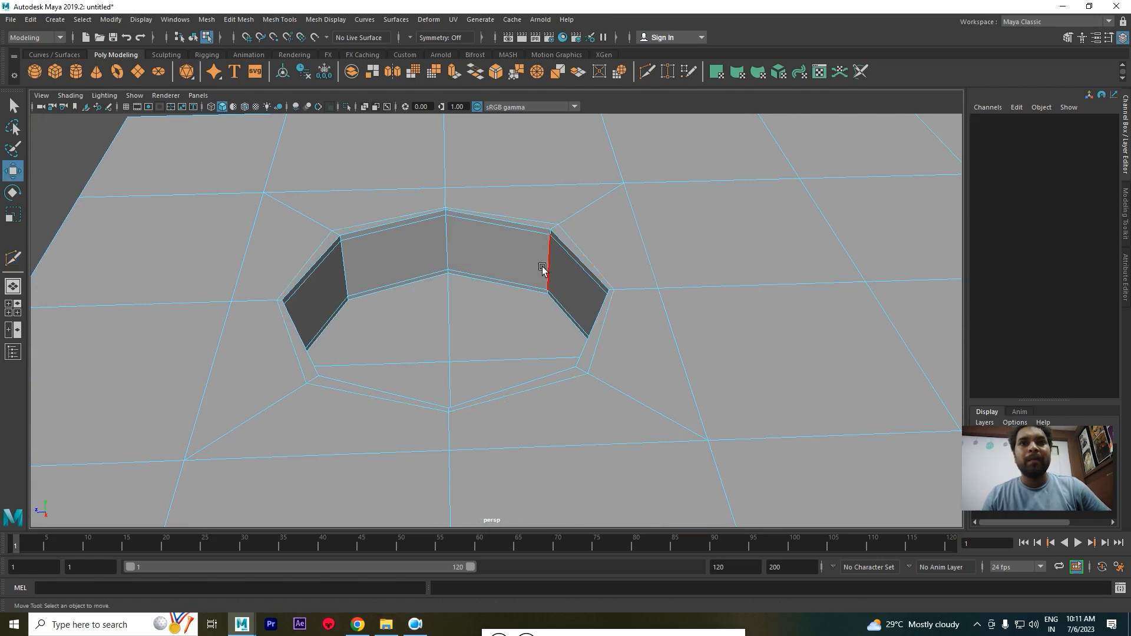
# Preview the plane smoothed in object mode and examine the small recess, the open hole and the corner recess.
pyautogui.press('3')
pyautogui.moveTo(522, 241); pyautogui.dragTo(581, 222, button='right')
pyautogui.scroll(-5, 533, 272)
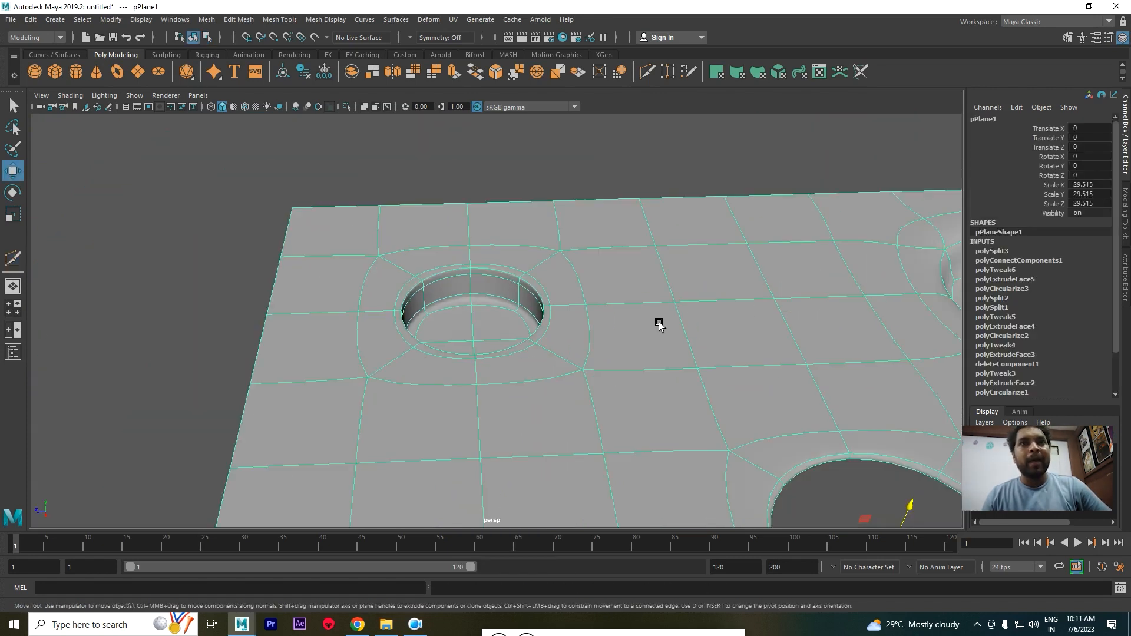
pyautogui.keyDown('alt'); pyautogui.moveTo(533, 272); pyautogui.dragTo(489, 240, button='middle'); pyautogui.keyUp('alt')
pyautogui.click(571, 153)
pyautogui.scroll(-3, 549, 307)
pyautogui.keyDown('alt'); pyautogui.moveTo(538, 364); pyautogui.dragTo(510, 261, button='middle'); pyautogui.keyUp('alt')
pyautogui.keyDown('alt'); pyautogui.moveTo(481, 266); pyautogui.dragTo(518, 250); pyautogui.keyUp('alt')
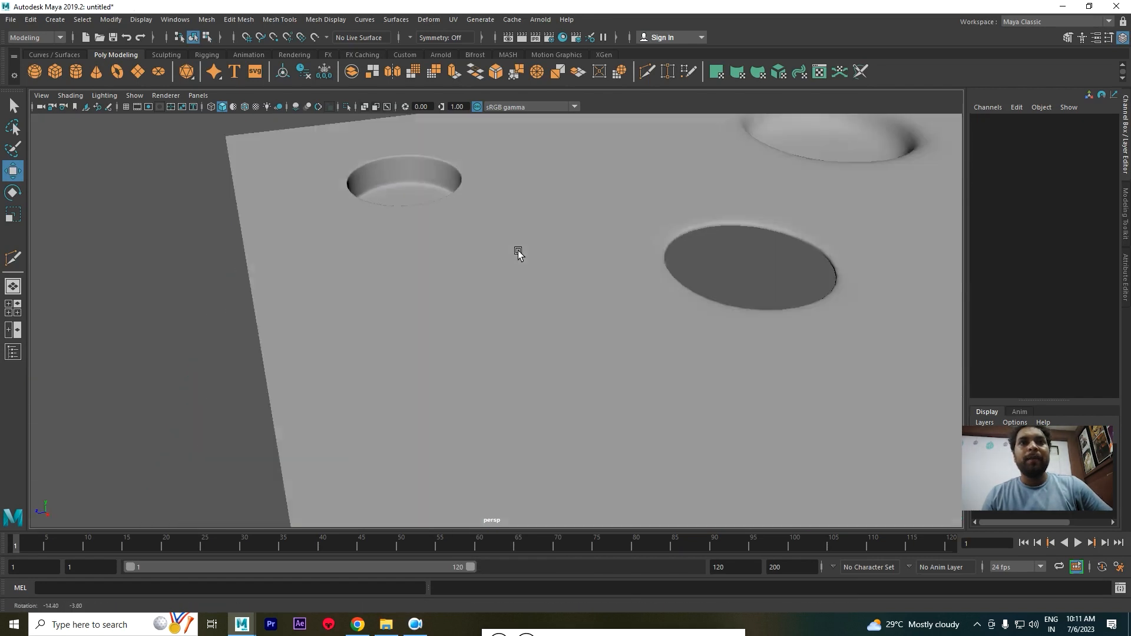
pyautogui.scroll(2, 530, 295)
pyautogui.keyDown('alt'); pyautogui.moveTo(560, 330); pyautogui.dragTo(489, 291, button='middle'); pyautogui.keyUp('alt')
pyautogui.scroll(2, 440, 267)
pyautogui.click(440, 267)
pyautogui.keyDown('alt'); pyautogui.moveTo(442, 266); pyautogui.dragTo(487, 257); pyautogui.keyUp('alt')
pyautogui.scroll(2, 471, 245)
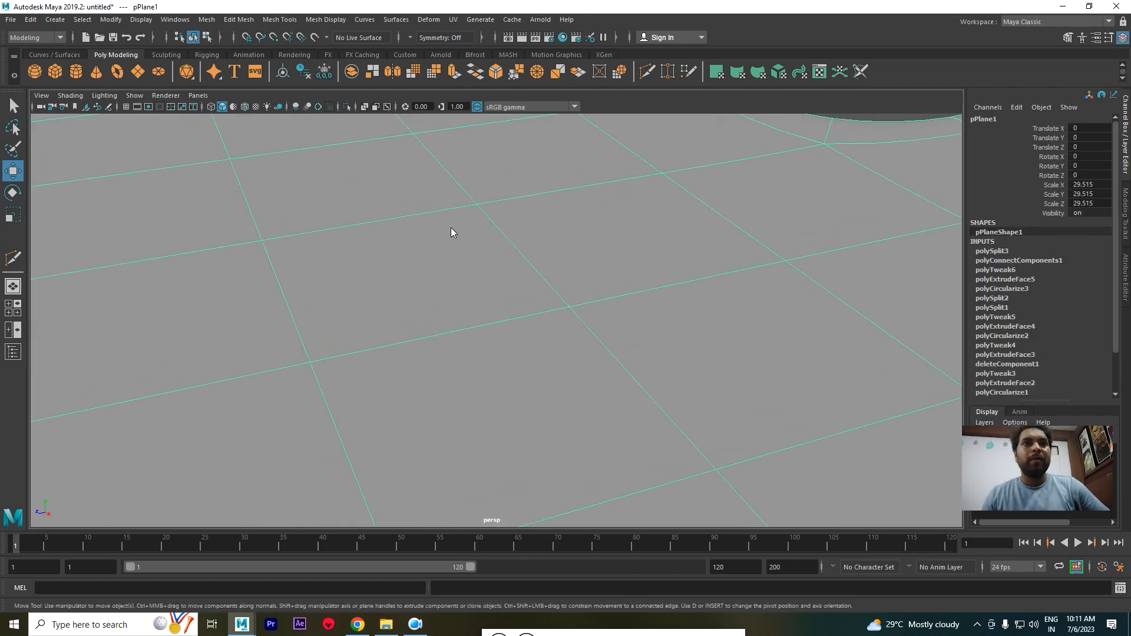
# Select a two-by-two block of faces in an empty area of the unsmoothed plane and inset it with a scaled extrusion.
pyautogui.moveTo(451, 228); pyautogui.dragTo(451, 252, button='right')
pyautogui.press('1')
pyautogui.click(439, 271)
pyautogui.keyDown('shift'); pyautogui.click(590, 253); pyautogui.keyUp('shift')
pyautogui.keyDown('shift'); pyautogui.click(510, 354); pyautogui.keyUp('shift')
pyautogui.keyDown('shift'); pyautogui.click(720, 331); pyautogui.keyUp('shift')
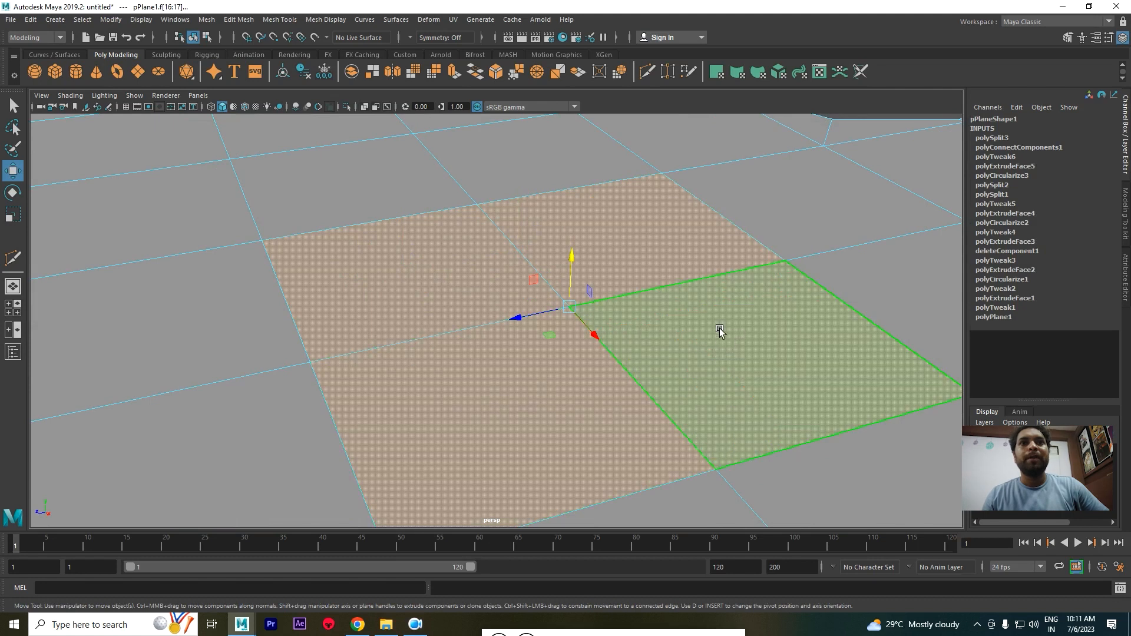
pyautogui.scroll(-2, 596, 309)
pyautogui.press('r')
pyautogui.keyDown('shift'); pyautogui.moveTo(554, 310); pyautogui.dragTo(456, 257); pyautogui.keyUp('shift')
# Apply Circularize Components to the inset faces and extrude them upward into a raised cylinder.
pyautogui.keyDown('shift'); pyautogui.moveTo(540, 319); pyautogui.dragTo(536, 352, button='right'); pyautogui.keyUp('shift')
pyautogui.keyDown('shift'); pyautogui.moveTo(539, 411); pyautogui.dragTo(539, 411, button='right'); pyautogui.keyUp('shift')
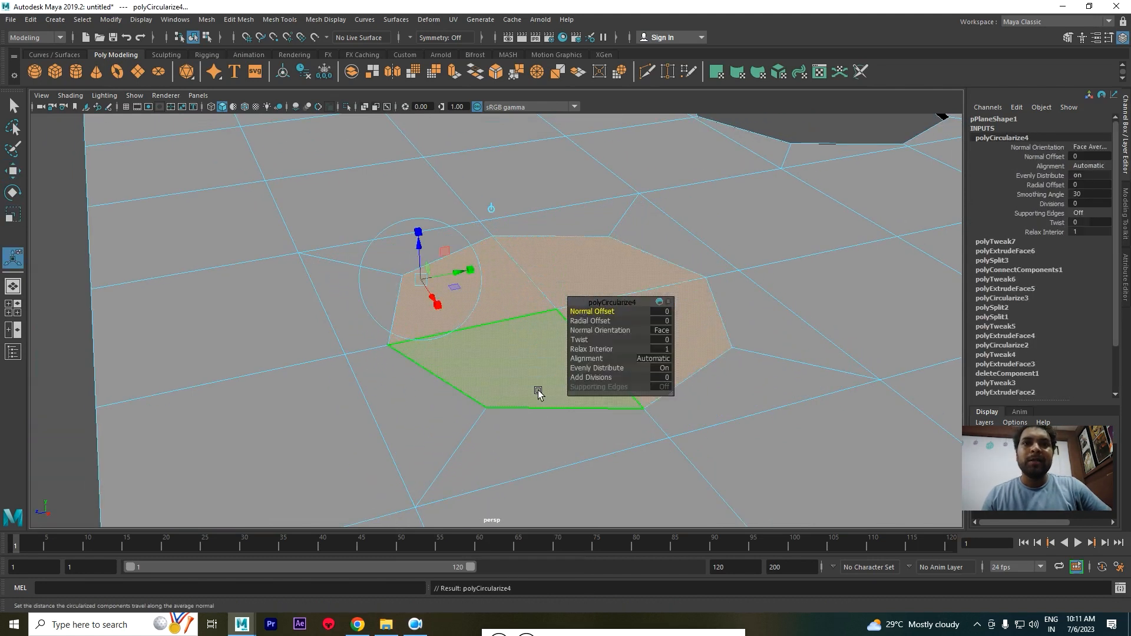
pyautogui.press('w')
pyautogui.scroll(-4, 520, 295)
pyautogui.keyDown('alt'); pyautogui.moveTo(548, 315); pyautogui.dragTo(530, 302); pyautogui.keyUp('alt')
pyautogui.scroll(1, 524, 301)
pyautogui.keyDown('alt'); pyautogui.moveTo(459, 241); pyautogui.dragTo(510, 299, button='middle'); pyautogui.keyUp('alt')
pyautogui.scroll(1, 511, 303)
pyautogui.keyDown('shift'); pyautogui.moveTo(540, 291); pyautogui.dragTo(563, 200); pyautogui.keyUp('shift')
pyautogui.keyDown('alt'); pyautogui.moveTo(582, 276); pyautogui.dragTo(507, 260, button='middle'); pyautogui.keyUp('alt')
pyautogui.scroll(-2, 502, 260)
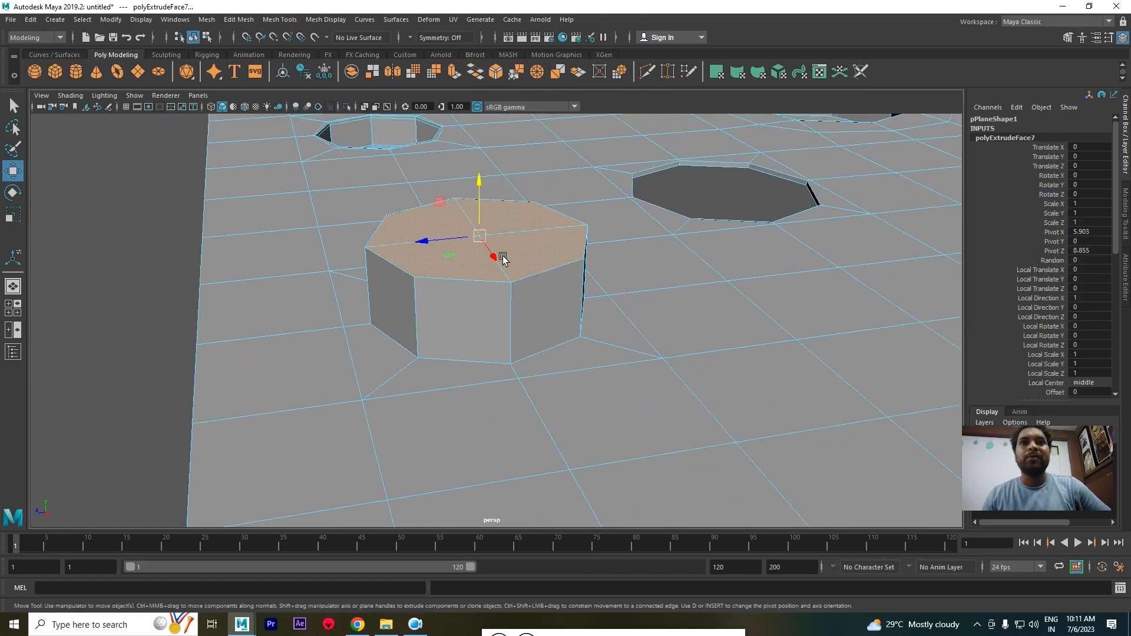
# Preview the raised cylinder smoothed and examine its shape without supporting edges.
pyautogui.press('3')
pyautogui.scroll(-3, 536, 252)
pyautogui.scroll(4, 513, 260)
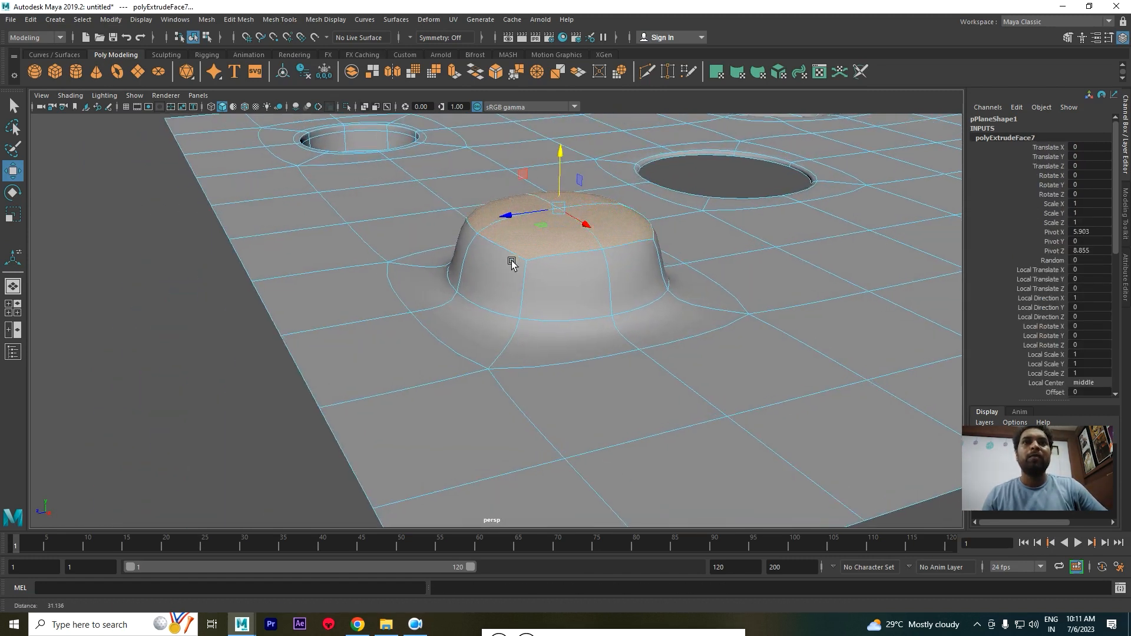
pyautogui.scroll(4, 547, 269)
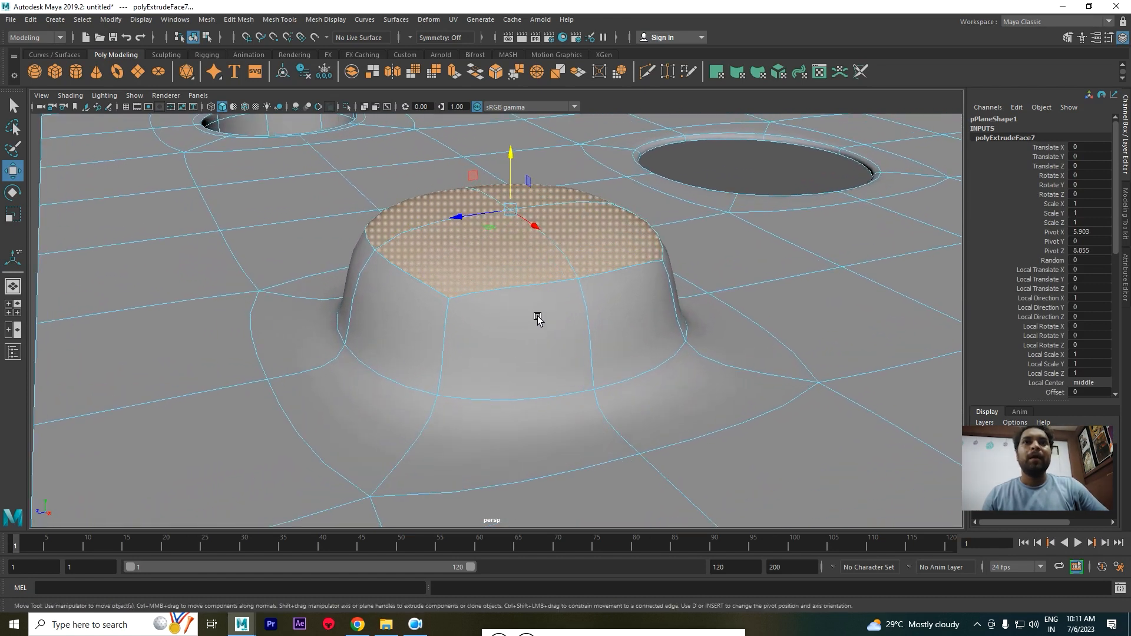
# Insert supporting edge loops near the top rim and around the base of the unsmoothed cylinder with the Multi-Cut tool.
pyautogui.scroll(1, 537, 330)
pyautogui.press('1')
pyautogui.keyDown('shift'); pyautogui.moveTo(479, 281); pyautogui.dragTo(430, 277, button='right'); pyautogui.keyUp('shift')
pyautogui.hotkey('ctrl', 'z')
pyautogui.hotkey('ctrl', 'z')
pyautogui.hotkey('ctrl', 'z')
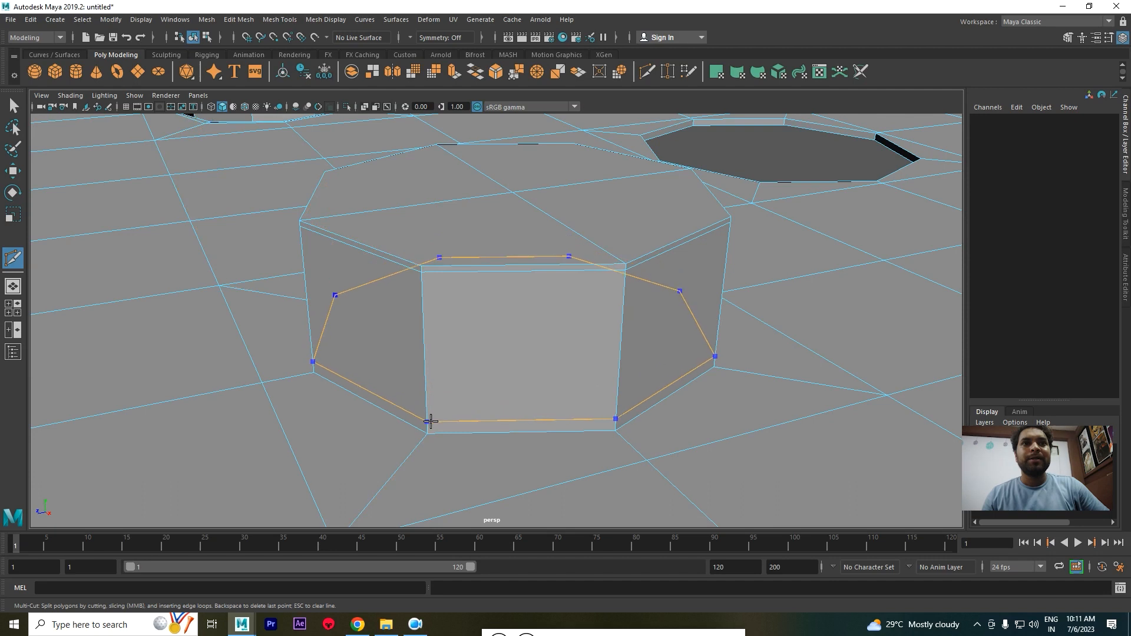
pyautogui.press('w')
pyautogui.click(462, 389)
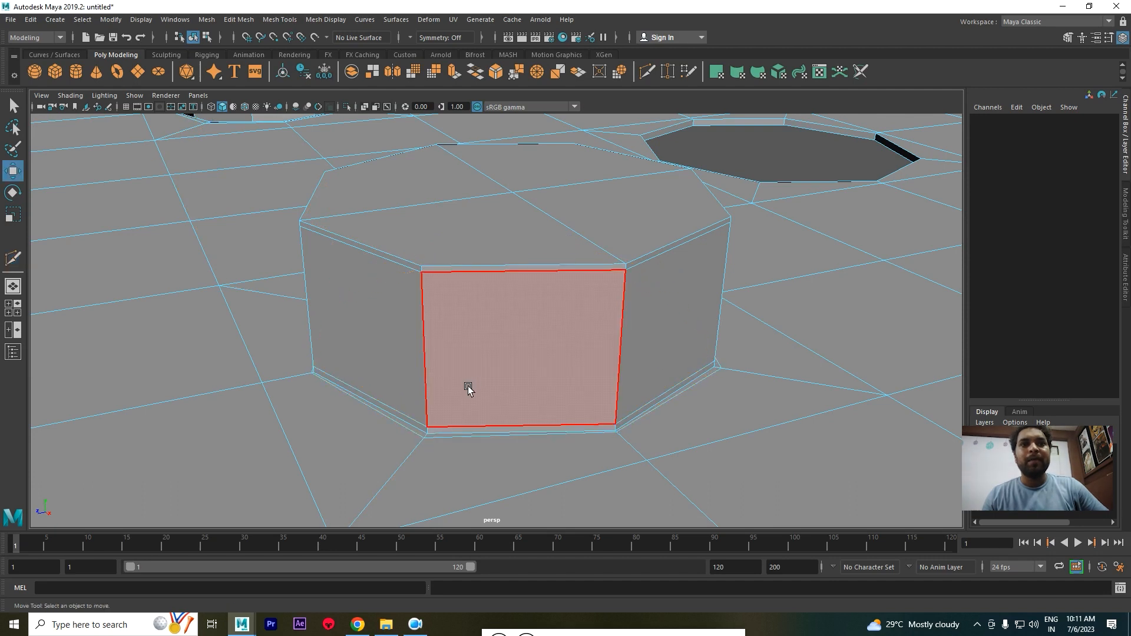
# Preview the plane smoothed in object mode and examine the edge-supported cylinder together with the holes and recesses.
pyautogui.press('3')
pyautogui.moveTo(515, 312); pyautogui.dragTo(432, 275, button='right')
pyautogui.click(433, 159)
pyautogui.keyDown('alt'); pyautogui.moveTo(651, 285); pyautogui.dragTo(568, 277); pyautogui.keyUp('alt')
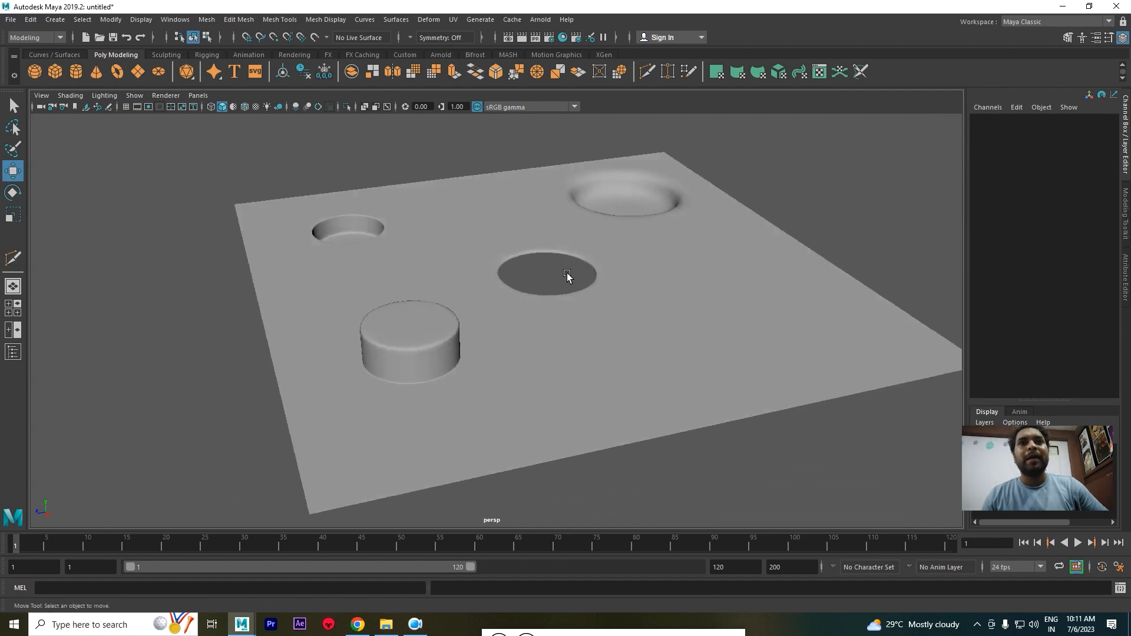
pyautogui.keyDown('alt'); pyautogui.moveTo(569, 278); pyautogui.dragTo(631, 282, button='right'); pyautogui.keyUp('alt')
pyautogui.keyDown('alt'); pyautogui.moveTo(630, 282); pyautogui.dragTo(589, 288, button='middle'); pyautogui.keyUp('alt')
pyautogui.keyDown('alt'); pyautogui.moveTo(589, 287); pyautogui.dragTo(561, 298); pyautogui.keyUp('alt')
# Replace the plane with a new polygon cube scaled uniformly to about 11.9.
pyautogui.click(561, 299)
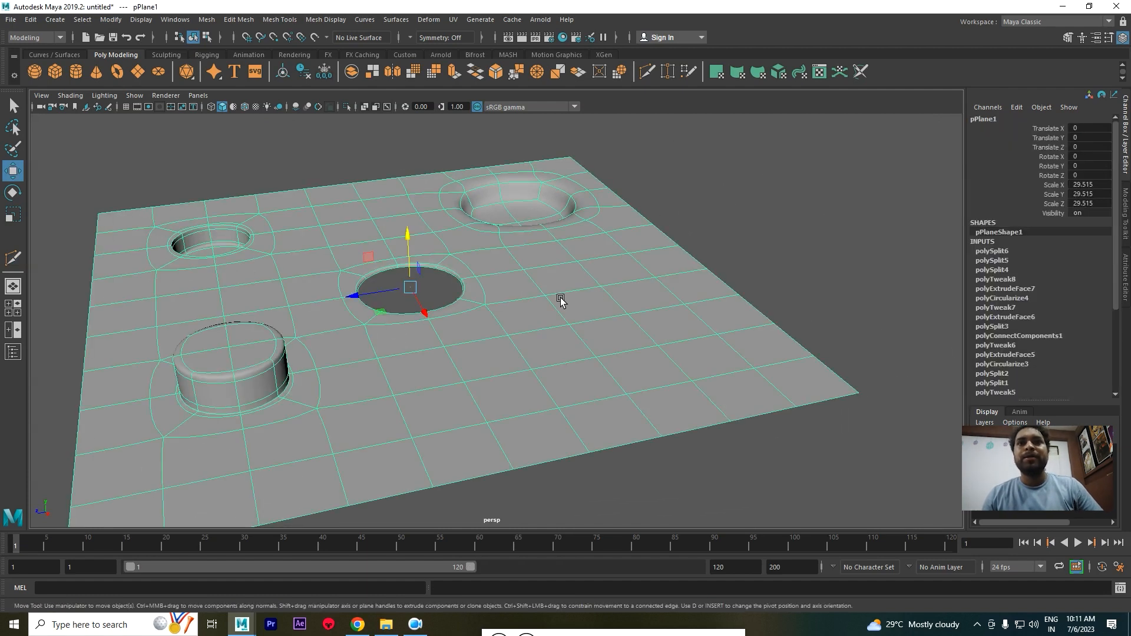
pyautogui.press('Delete')
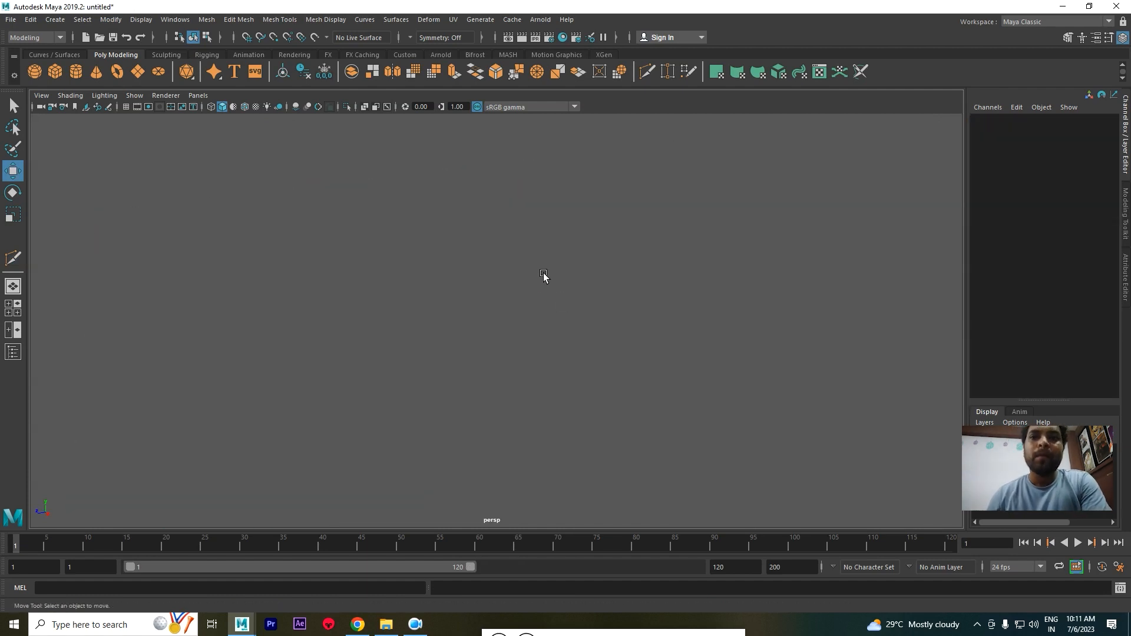
pyautogui.click(55, 71)
pyautogui.press('r')
pyautogui.moveTo(412, 291); pyautogui.dragTo(610, 350)
pyautogui.press('w')
pyautogui.keyDown('alt'); pyautogui.moveTo(614, 352); pyautogui.dragTo(448, 306, button='right'); pyautogui.keyUp('alt')
pyautogui.keyDown('alt'); pyautogui.moveTo(339, 286); pyautogui.dragTo(394, 265); pyautogui.keyUp('alt')
pyautogui.keyDown('alt'); pyautogui.moveTo(394, 265); pyautogui.dragTo(452, 293, button='middle'); pyautogui.keyUp('alt')
pyautogui.keyDown('alt'); pyautogui.moveTo(453, 294); pyautogui.dragTo(541, 311, button='right'); pyautogui.keyUp('alt')
pyautogui.keyDown('alt'); pyautogui.moveTo(541, 313); pyautogui.dragTo(478, 295); pyautogui.keyUp('alt')
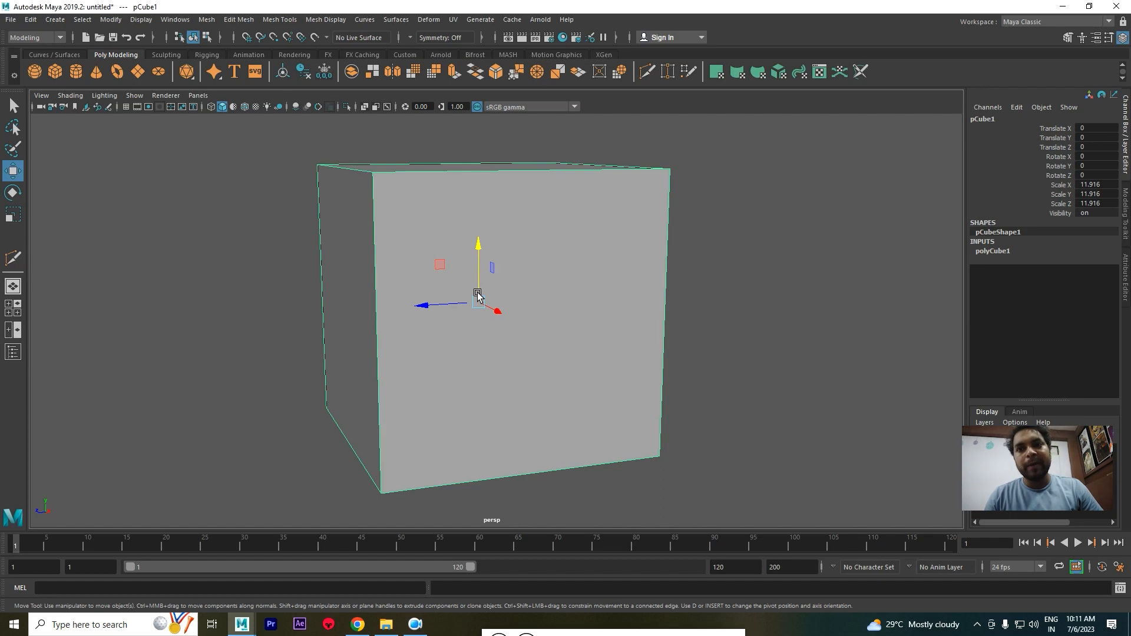
# Insert two vertical and two horizontal edge loops across the cube's front face with the Multi-Cut tool.
pyautogui.keyDown('alt'); pyautogui.moveTo(569, 305); pyautogui.dragTo(474, 235); pyautogui.keyUp('alt')
pyautogui.keyDown('shift'); pyautogui.moveTo(405, 227); pyautogui.dragTo(293, 228, button='right'); pyautogui.keyUp('shift')
pyautogui.keyDown('ctrl'); pyautogui.click(452, 198); pyautogui.keyUp('ctrl')
pyautogui.keyDown('ctrl'); pyautogui.click(555, 189); pyautogui.keyUp('ctrl')
pyautogui.keyDown('ctrl'); pyautogui.click(458, 286); pyautogui.keyUp('ctrl')
pyautogui.keyDown('ctrl'); pyautogui.click(447, 394); pyautogui.keyUp('ctrl')
pyautogui.press('w')
# Insert another vertical edge loop through the middle column of the cube's front face.
pyautogui.keyDown('alt'); pyautogui.moveTo(419, 349); pyautogui.dragTo(498, 327); pyautogui.keyUp('alt')
pyautogui.scroll(2, 484, 345)
pyautogui.click(459, 272)
pyautogui.click(403, 323)
pyautogui.click(546, 349)
pyautogui.keyDown('shift'); pyautogui.moveTo(441, 275); pyautogui.dragTo(350, 271, button='right'); pyautogui.keyUp('shift')
pyautogui.keyDown('ctrl'); pyautogui.click(474, 279); pyautogui.keyUp('ctrl')
pyautogui.press('w')
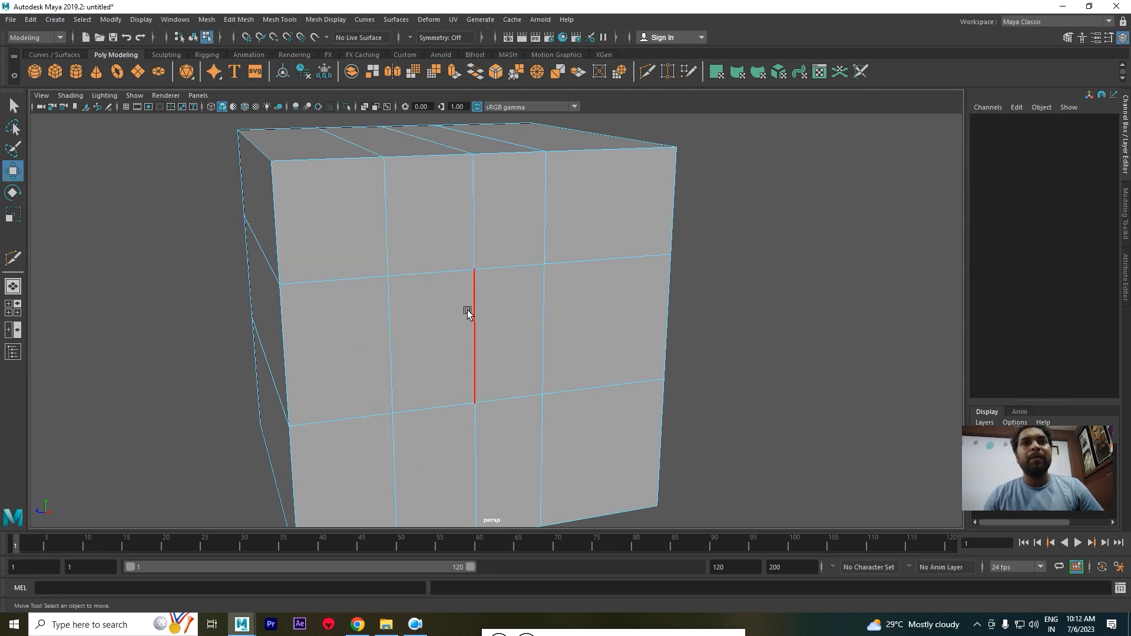
# Insert a horizontal edge loop through the middle band of the cube's front face.
pyautogui.scroll(2, 436, 310)
pyautogui.keyDown('shift'); pyautogui.moveTo(388, 309); pyautogui.dragTo(283, 310, button='right'); pyautogui.keyUp('shift')
pyautogui.keyDown('ctrl'); pyautogui.click(371, 339); pyautogui.keyUp('ctrl')
pyautogui.press('w')
pyautogui.scroll(-3, 440, 336)
pyautogui.scroll(3, 443, 334)
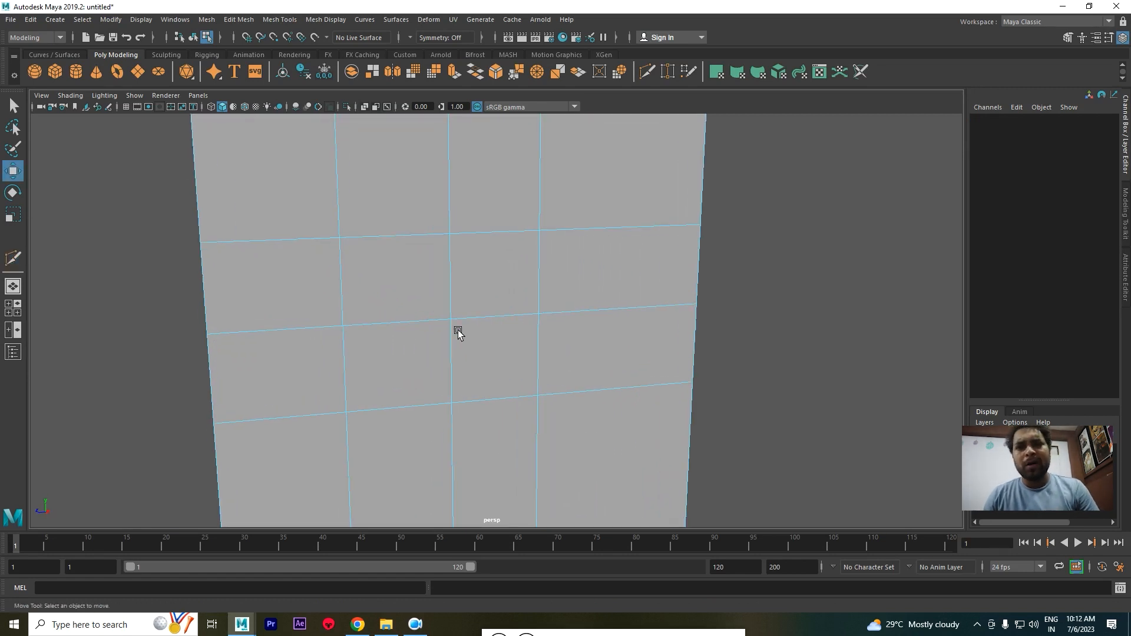
# Select the four central faces of the cube's front side and inset them with a scaled extrusion.
pyautogui.moveTo(424, 240); pyautogui.dragTo(424, 265, button='right')
pyautogui.click(427, 280)
pyautogui.keyDown('shift'); pyautogui.click(485, 282); pyautogui.keyUp('shift')
pyautogui.keyDown('shift'); pyautogui.click(423, 350); pyautogui.keyUp('shift')
pyautogui.keyDown('shift'); pyautogui.click(495, 342); pyautogui.keyUp('shift')
pyautogui.keyDown('alt'); pyautogui.moveTo(348, 305); pyautogui.dragTo(501, 370); pyautogui.keyUp('alt')
pyautogui.press('r')
pyautogui.moveTo(497, 323)
pyautogui.keyDown('shift'); pyautogui.mouseDown()
pyautogui.moveTo(450, 308)
pyautogui.moveTo(500, 338)
pyautogui.moveTo(480, 317)
pyautogui.mouseUp(); pyautogui.keyUp('shift')
pyautogui.press('w')
# Apply Circularize Components to the inset faces and extrude them outward about 2.6 units into a cylinder.
pyautogui.keyDown('shift'); pyautogui.rightClick(481, 316); pyautogui.keyUp('shift')
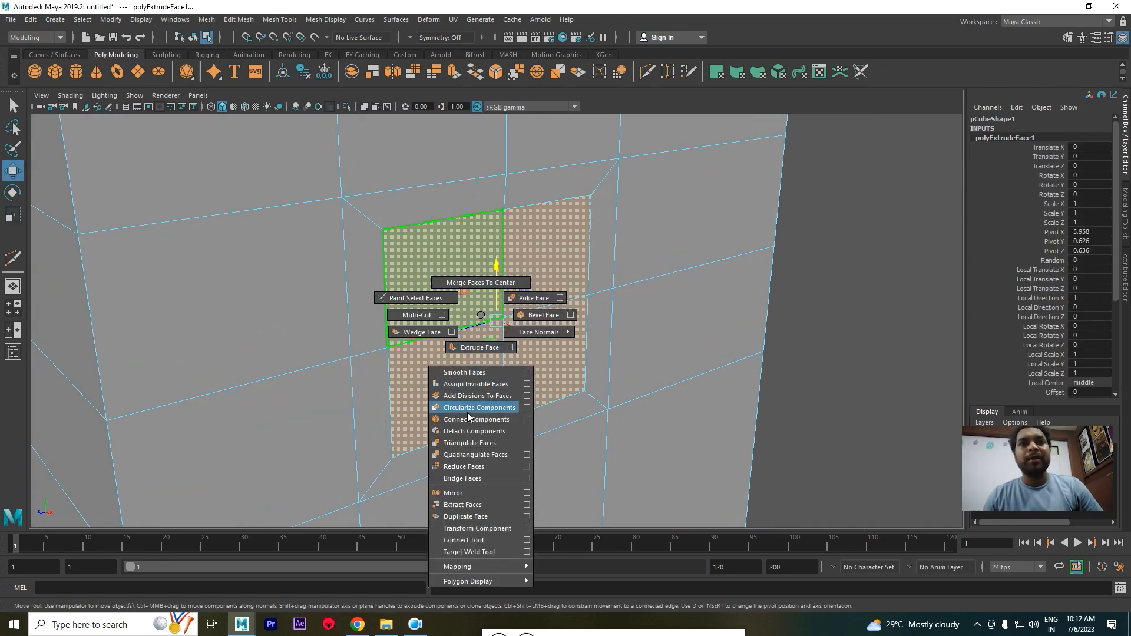
pyautogui.click(468, 408)
pyautogui.keyDown('alt'); pyautogui.moveTo(493, 324); pyautogui.dragTo(405, 318); pyautogui.keyUp('alt')
pyautogui.press('r')
pyautogui.keyDown('shift'); pyautogui.rightClick(458, 299); pyautogui.keyUp('shift')
pyautogui.click(455, 328)
pyautogui.moveTo(456, 357); pyautogui.dragTo(534, 389)
pyautogui.press('w')
pyautogui.scroll(-3, 493, 306)
pyautogui.keyDown('alt'); pyautogui.moveTo(492, 306); pyautogui.dragTo(445, 316); pyautogui.keyUp('alt')
pyautogui.scroll(2, 489, 340)
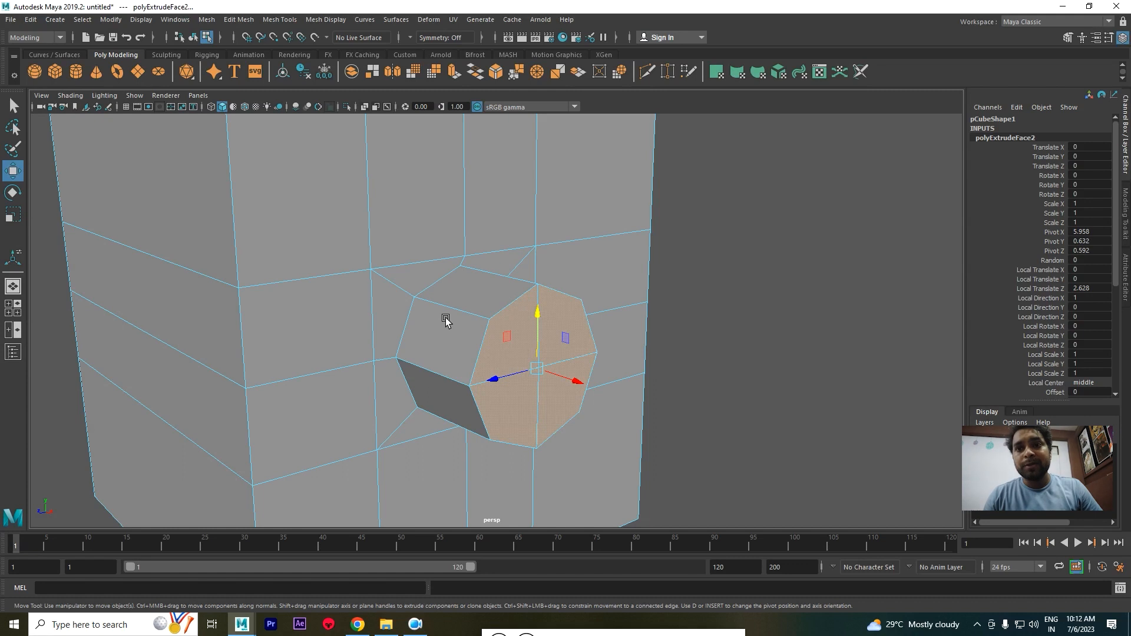
# Preview the cube smoothed and examine how the protruding cylinder looks without supporting edges.
pyautogui.press('3')
pyautogui.scroll(-3, 462, 286)
pyautogui.click(722, 212)
pyautogui.keyDown('alt'); pyautogui.moveTo(722, 212); pyautogui.dragTo(698, 334); pyautogui.keyUp('alt')
pyautogui.scroll(2, 460, 282)
# Insert supporting edge loops along the cylinder's tip and around its base, including one on the cube face just outside the base.
pyautogui.click(446, 278)
pyautogui.press('1')
pyautogui.keyDown('alt'); pyautogui.moveTo(417, 313); pyautogui.dragTo(513, 288); pyautogui.keyUp('alt')
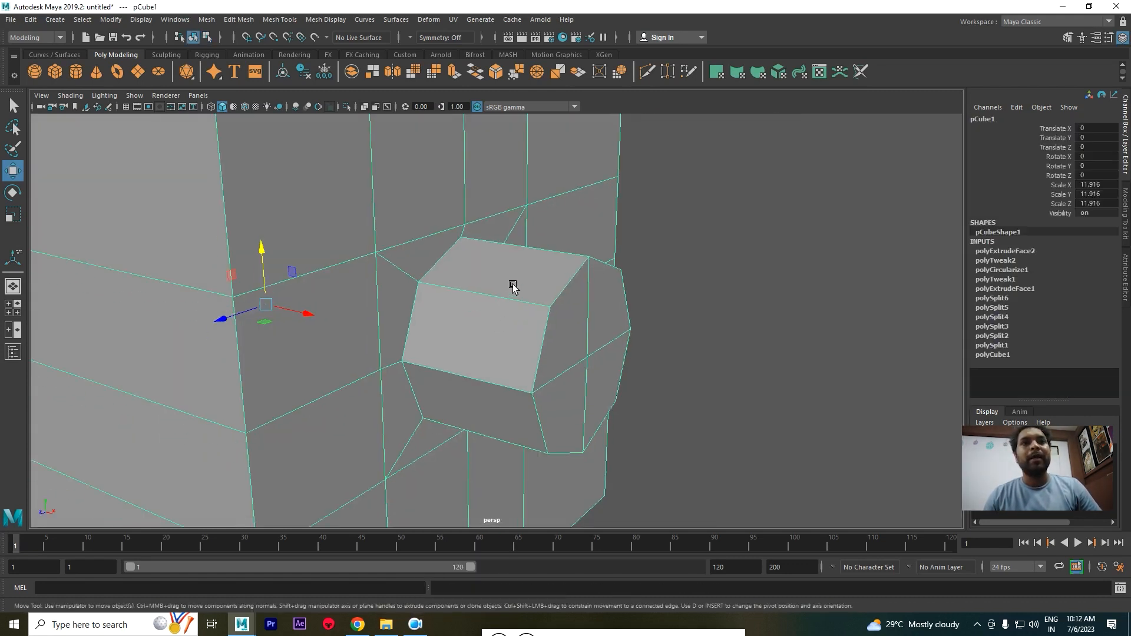
pyautogui.scroll(2, 536, 289)
pyautogui.keyDown('shift'); pyautogui.moveTo(538, 289); pyautogui.dragTo(447, 285, button='right'); pyautogui.keyUp('shift')
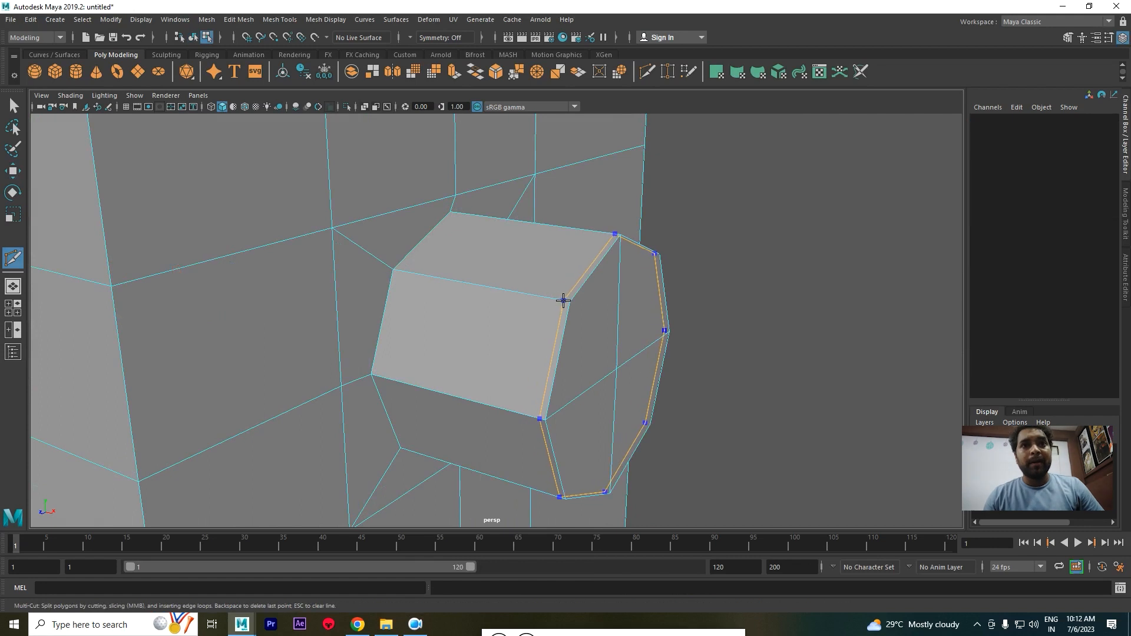
pyautogui.keyDown('ctrl'); pyautogui.click(398, 272); pyautogui.keyUp('ctrl')
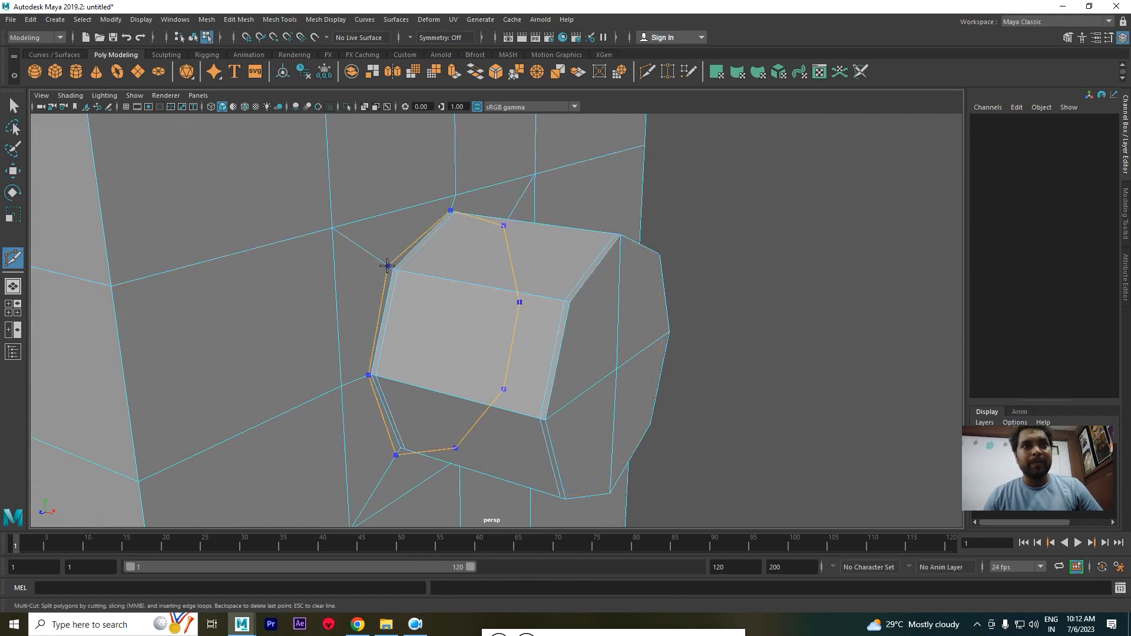
pyautogui.keyDown('ctrl'); pyautogui.click(389, 267); pyautogui.keyUp('ctrl')
pyautogui.press('w')
# Preview the cube smoothed and deselected, and examine how the cylinder holds its shape with the supporting edges.
pyautogui.press('3')
pyautogui.moveTo(478, 277); pyautogui.dragTo(541, 258, button='right')
pyautogui.click(720, 171)
pyautogui.scroll(-3, 676, 298)
pyautogui.keyDown('alt'); pyautogui.moveTo(597, 296); pyautogui.dragTo(565, 278); pyautogui.keyUp('alt')
pyautogui.keyDown('alt'); pyautogui.moveTo(565, 278); pyautogui.dragTo(674, 276, button='middle'); pyautogui.keyUp('alt')
pyautogui.scroll(-3, 642, 266)
pyautogui.keyDown('alt'); pyautogui.moveTo(548, 257); pyautogui.dragTo(597, 253); pyautogui.keyUp('alt')
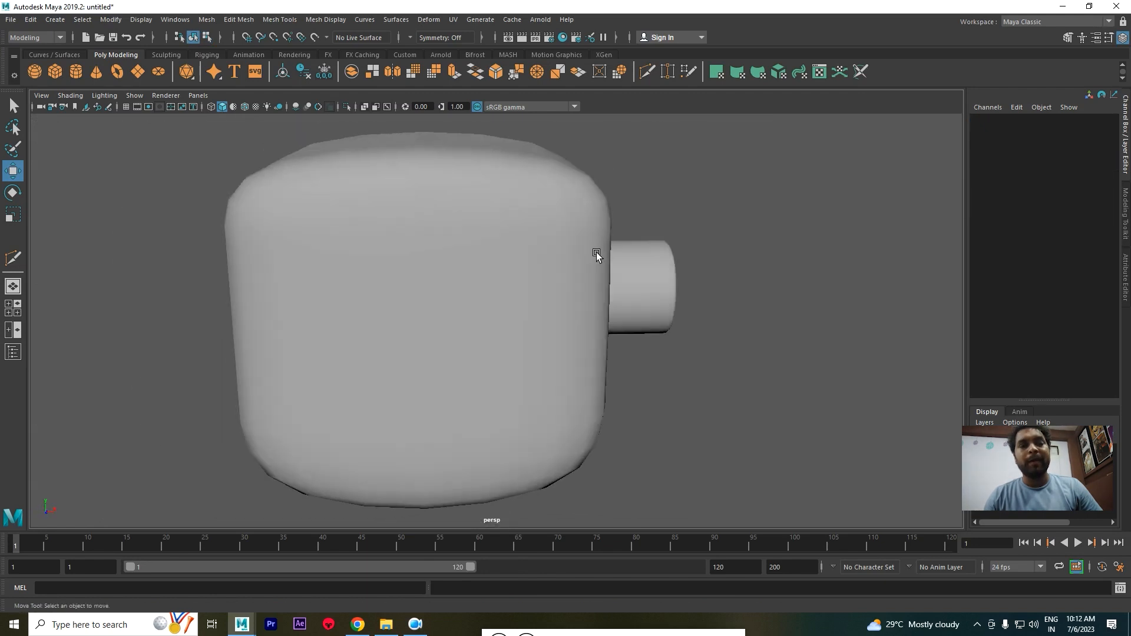
pyautogui.scroll(3, 531, 262)
# Return to the unsmoothed view and insert two vertical edge loops on the cube's adjacent side, one on each side of its centre loop.
pyautogui.click(469, 273)
pyautogui.press('1')
pyautogui.keyDown('alt'); pyautogui.moveTo(445, 293); pyautogui.dragTo(434, 242); pyautogui.keyUp('alt')
pyautogui.scroll(-2, 474, 240)
pyautogui.keyDown('shift'); pyautogui.moveTo(383, 227); pyautogui.dragTo(383, 194, button='right'); pyautogui.keyUp('shift')
pyautogui.click(328, 273)
pyautogui.press('ctrl')
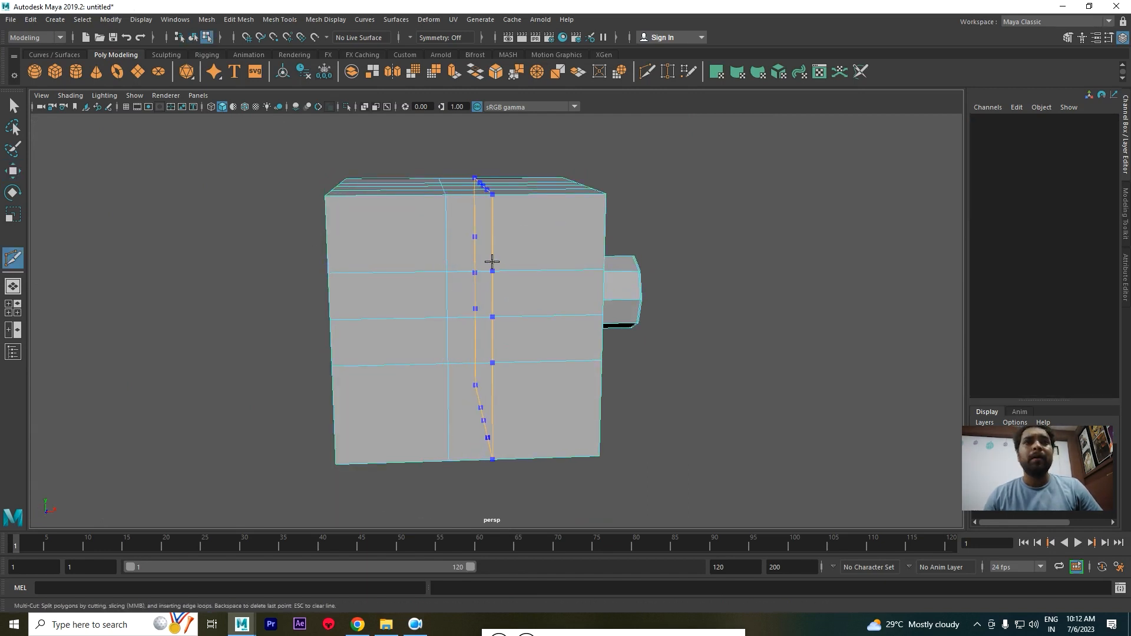
pyautogui.keyDown('ctrl'); pyautogui.click(495, 262); pyautogui.keyUp('ctrl')
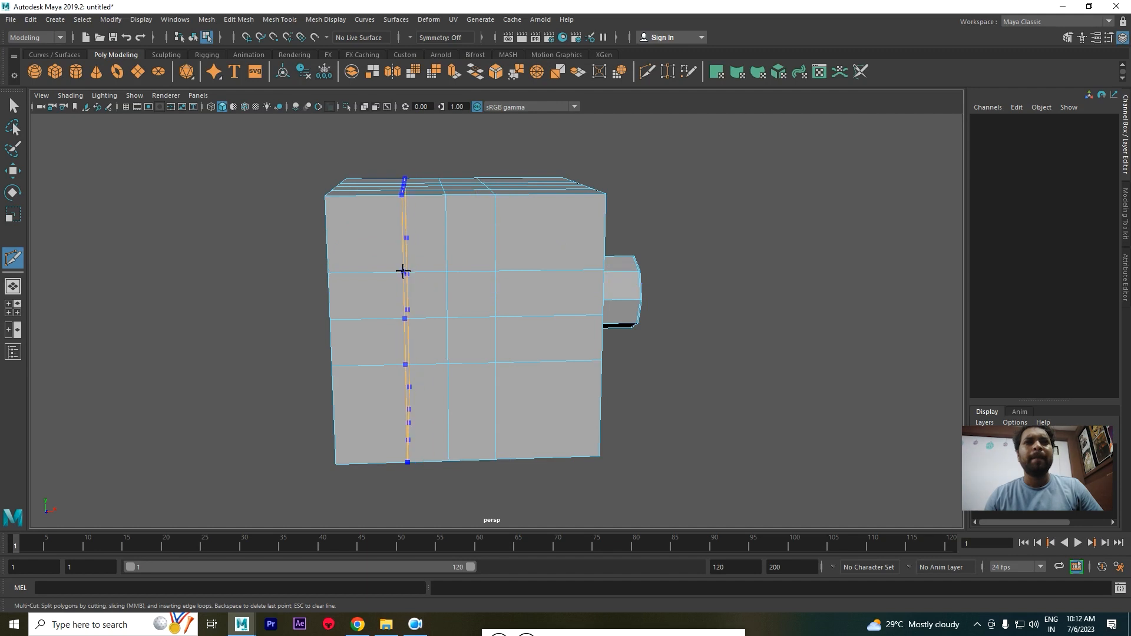
pyautogui.keyDown('ctrl'); pyautogui.click(393, 271); pyautogui.keyUp('ctrl')
pyautogui.press('w')
# Select the four central faces on that side of the cube and inset them with a scaled extrusion.
pyautogui.keyDown('alt'); pyautogui.moveTo(412, 288); pyautogui.dragTo(429, 293); pyautogui.keyUp('alt')
pyautogui.keyDown('alt'); pyautogui.moveTo(429, 293); pyautogui.dragTo(449, 321, button='right'); pyautogui.keyUp('alt')
pyautogui.click(407, 290)
pyautogui.keyDown('shift'); pyautogui.click(471, 279); pyautogui.keyUp('shift')
pyautogui.keyDown('shift'); pyautogui.click(407, 358); pyautogui.keyUp('shift')
pyautogui.keyDown('shift'); pyautogui.click(463, 348); pyautogui.keyUp('shift')
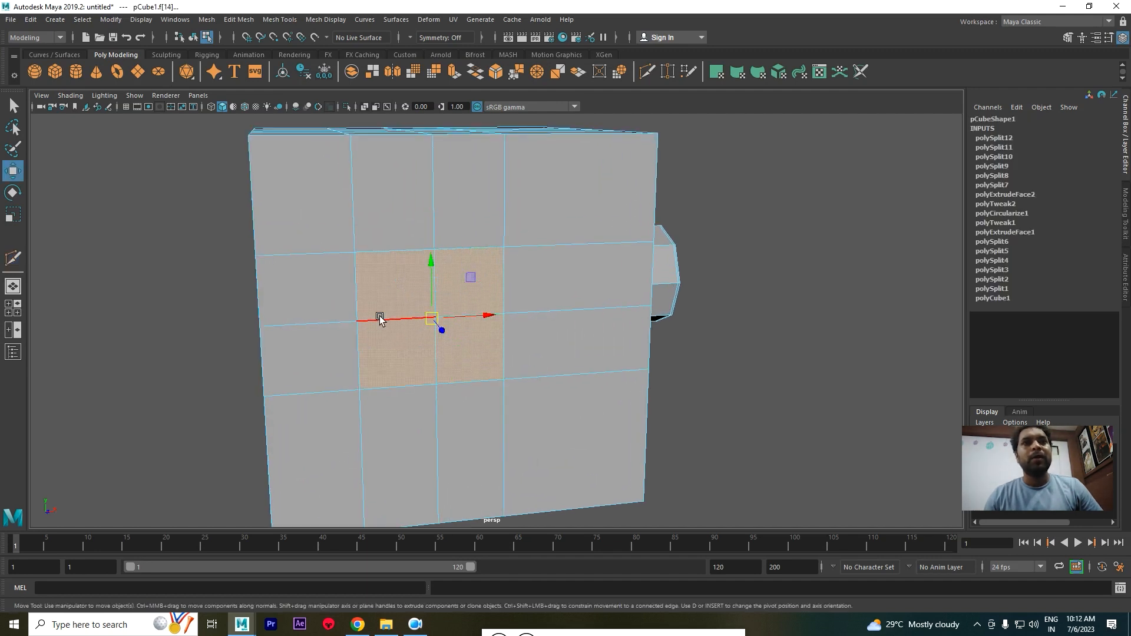
pyautogui.keyDown('alt'); pyautogui.moveTo(401, 325); pyautogui.dragTo(446, 356); pyautogui.keyUp('alt')
pyautogui.keyDown('alt'); pyautogui.moveTo(446, 356); pyautogui.dragTo(461, 360, button='right'); pyautogui.keyUp('alt')
pyautogui.press('r')
pyautogui.keyDown('shift'); pyautogui.moveTo(460, 334); pyautogui.dragTo(412, 306); pyautogui.keyUp('shift')
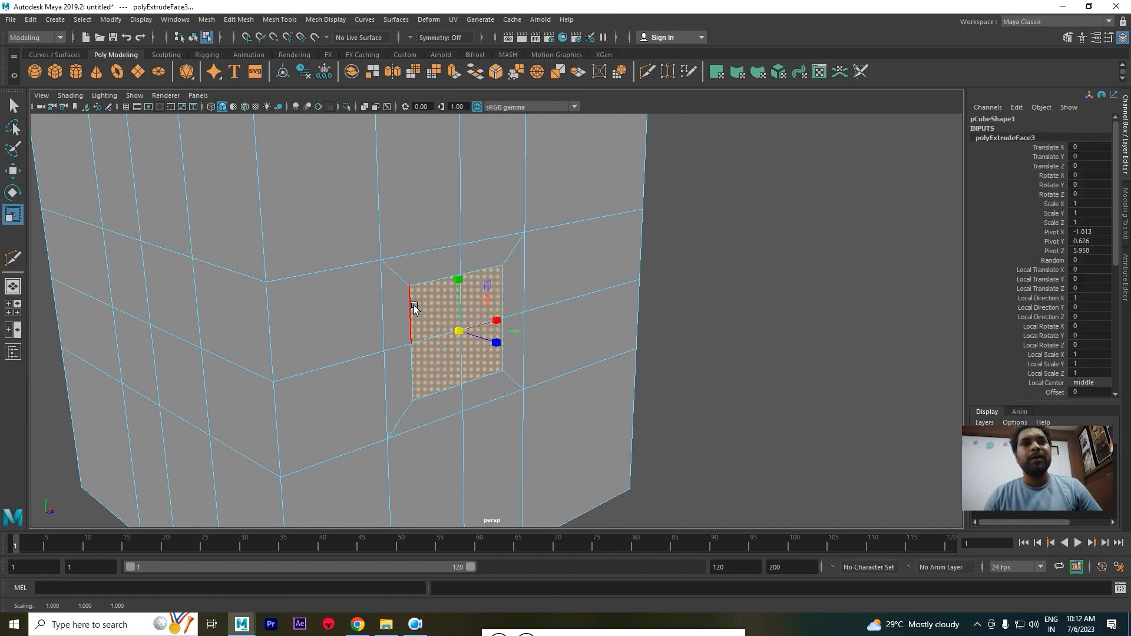
# Apply Circularize Components to the inset faces and set its twist to about -4.4.
pyautogui.keyDown('alt'); pyautogui.moveTo(452, 314); pyautogui.dragTo(417, 294, button='middle'); pyautogui.keyUp('alt')
pyautogui.keyDown('alt'); pyautogui.moveTo(417, 294); pyautogui.dragTo(443, 361, button='right'); pyautogui.keyUp('alt')
pyautogui.keyDown('shift'); pyautogui.moveTo(435, 316); pyautogui.dragTo(429, 402, button='right'); pyautogui.keyUp('shift')
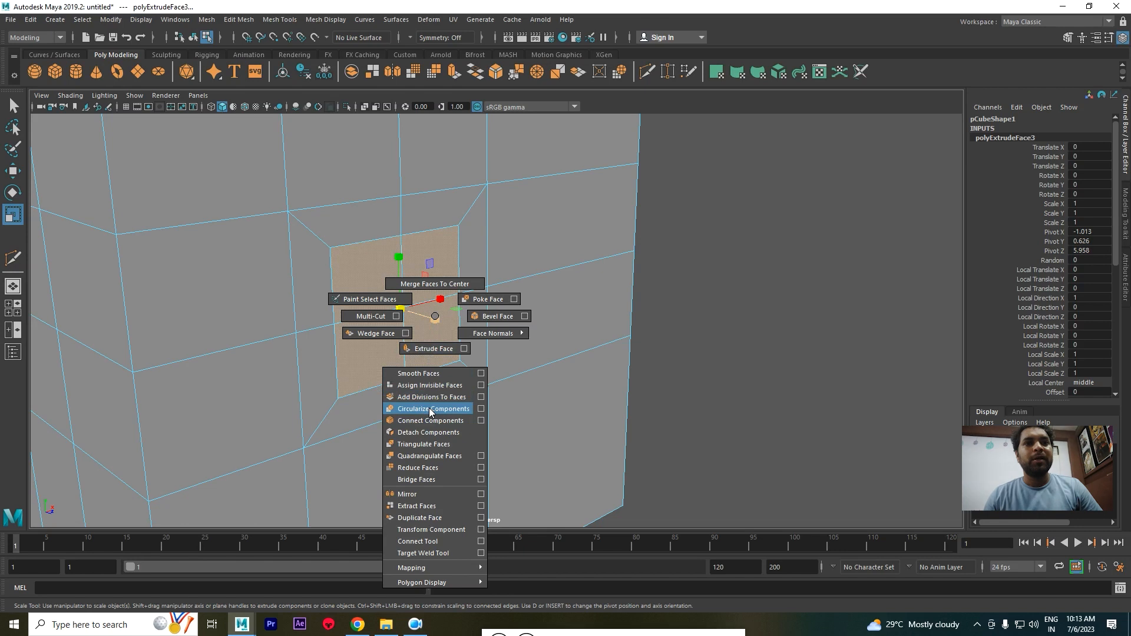
pyautogui.keyDown('shift'); pyautogui.moveTo(429, 407); pyautogui.dragTo(429, 408, button='right'); pyautogui.keyUp('shift')
pyautogui.keyDown('alt'); pyautogui.moveTo(416, 346); pyautogui.dragTo(348, 344, button='middle'); pyautogui.keyUp('alt')
pyautogui.keyDown('alt'); pyautogui.moveTo(339, 344); pyautogui.dragTo(357, 362, button='right'); pyautogui.keyUp('alt')
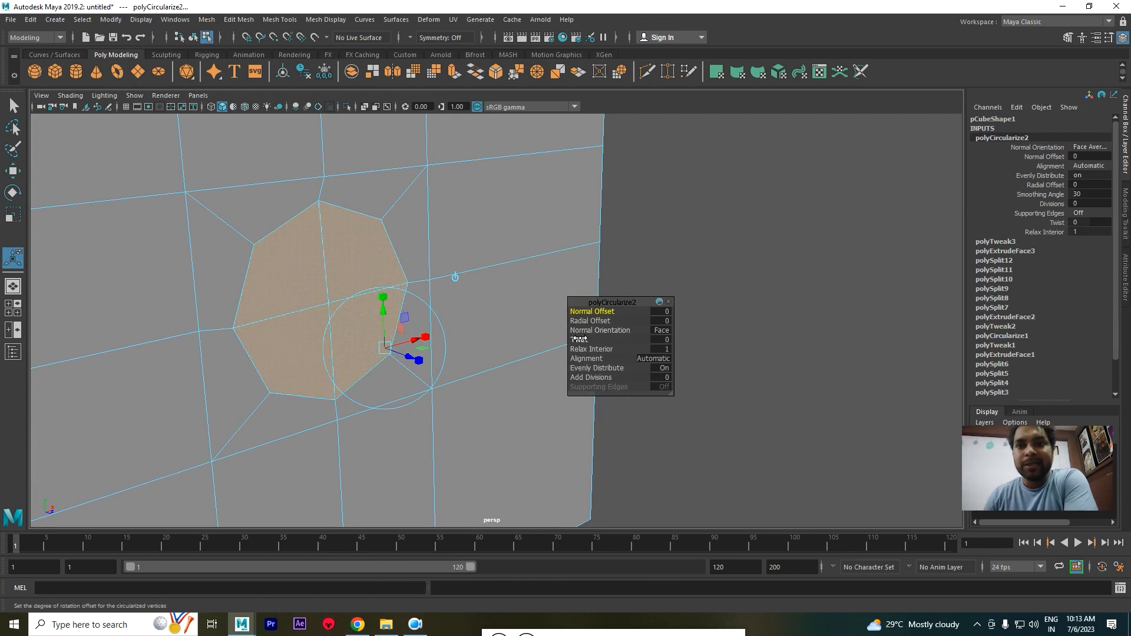
pyautogui.moveTo(579, 339); pyautogui.dragTo(553, 350)
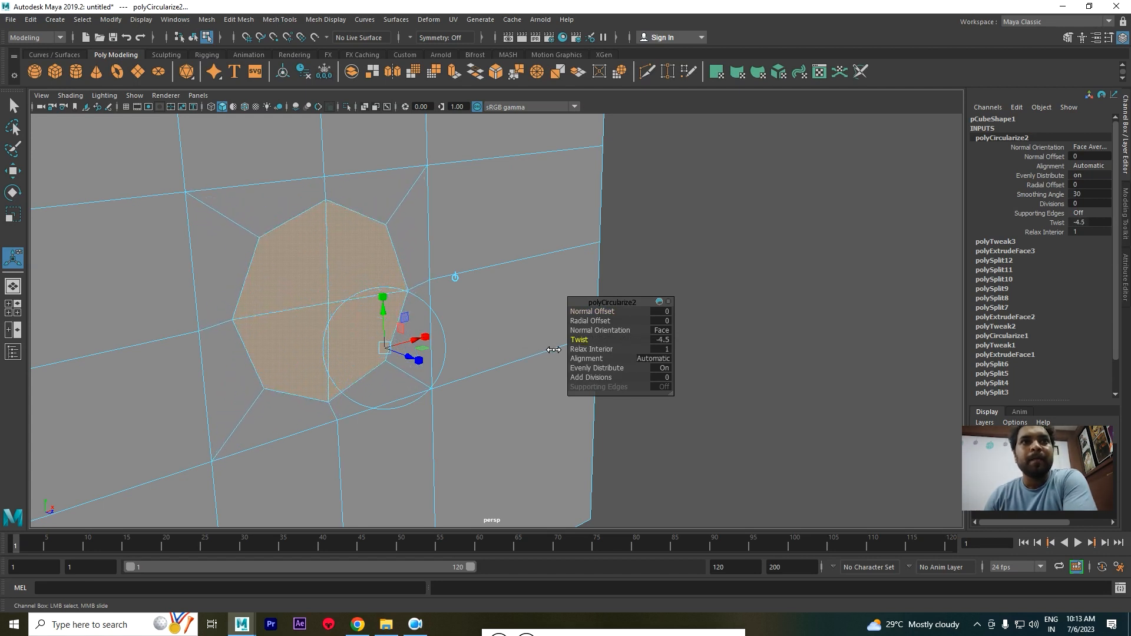
# Try a normal offset on the circle, undo it, and set the radial offset to -0.6.
pyautogui.moveTo(592, 312); pyautogui.dragTo(602, 317)
pyautogui.hotkey('ctrl', 'z')
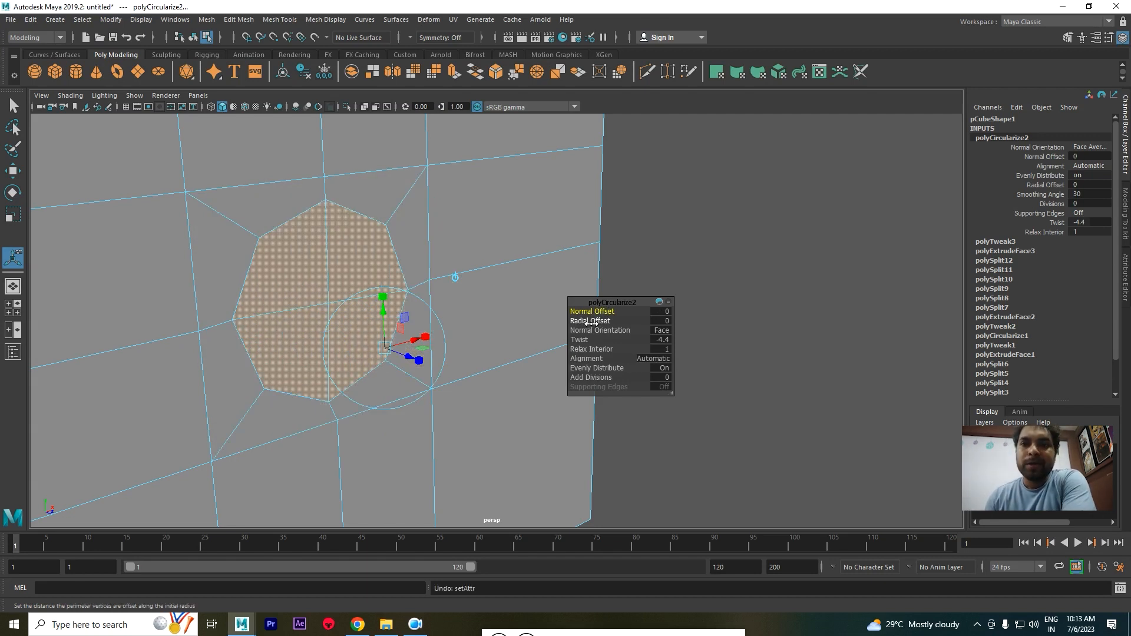
pyautogui.moveTo(591, 323); pyautogui.dragTo(591, 321)
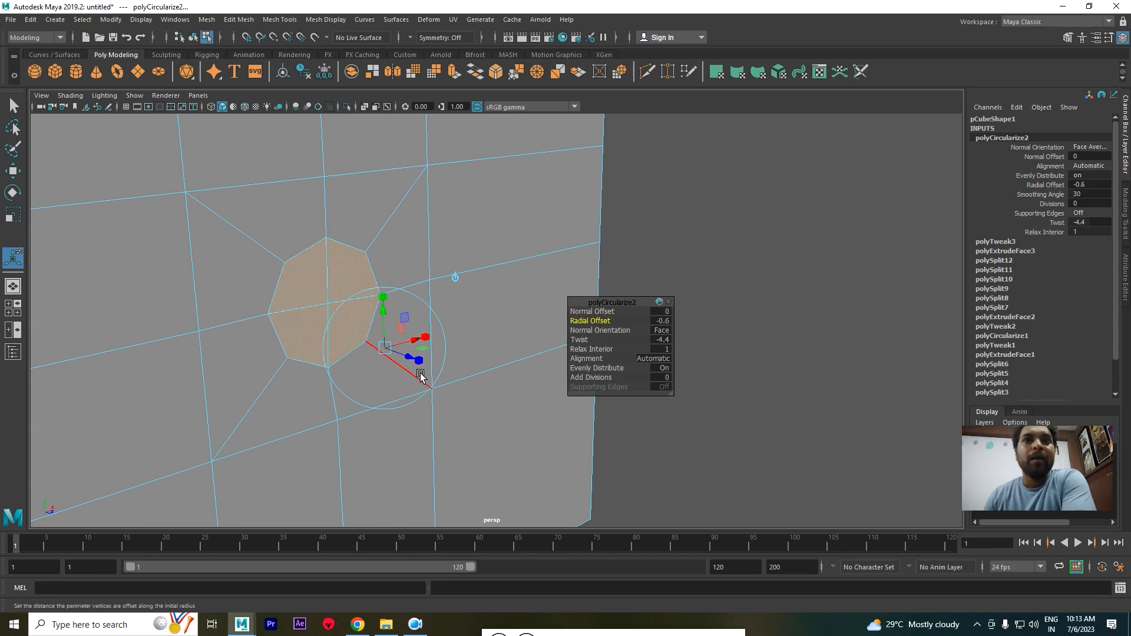
# Set the circularize operation's added divisions to 3.
pyautogui.keyDown('alt'); pyautogui.moveTo(397, 299); pyautogui.dragTo(542, 353, button='right'); pyautogui.keyUp('alt')
pyautogui.moveTo(579, 378); pyautogui.dragTo(564, 373)
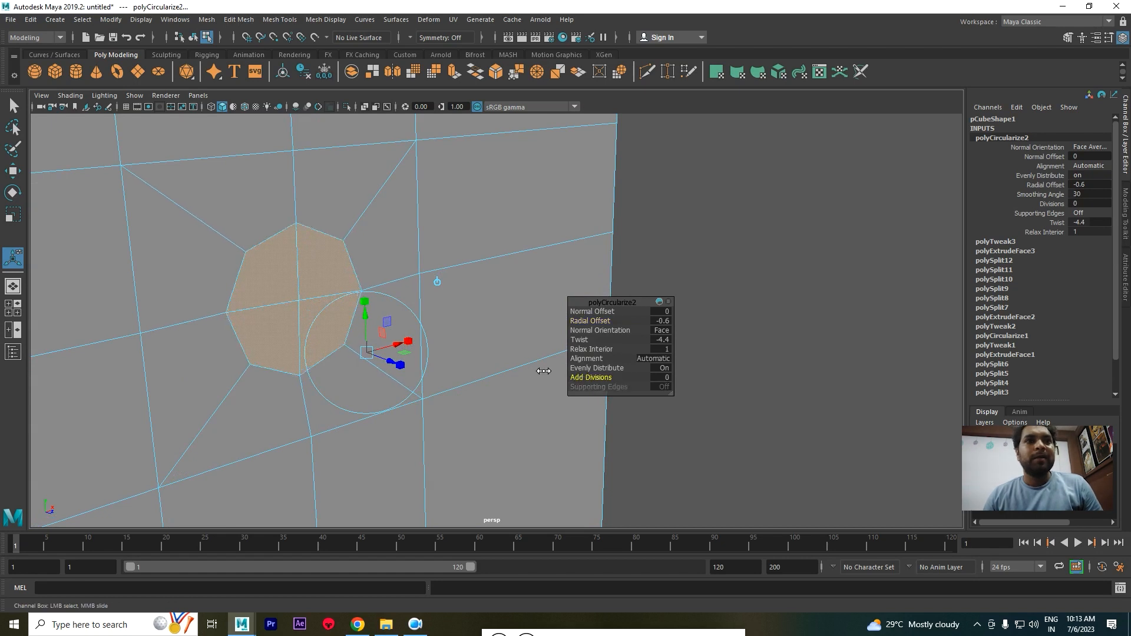
pyautogui.keyDown('alt'); pyautogui.moveTo(321, 270); pyautogui.dragTo(471, 324, button='right'); pyautogui.keyUp('alt')
pyautogui.keyDown('alt'); pyautogui.moveTo(383, 285); pyautogui.dragTo(459, 300, button='right'); pyautogui.keyUp('alt')
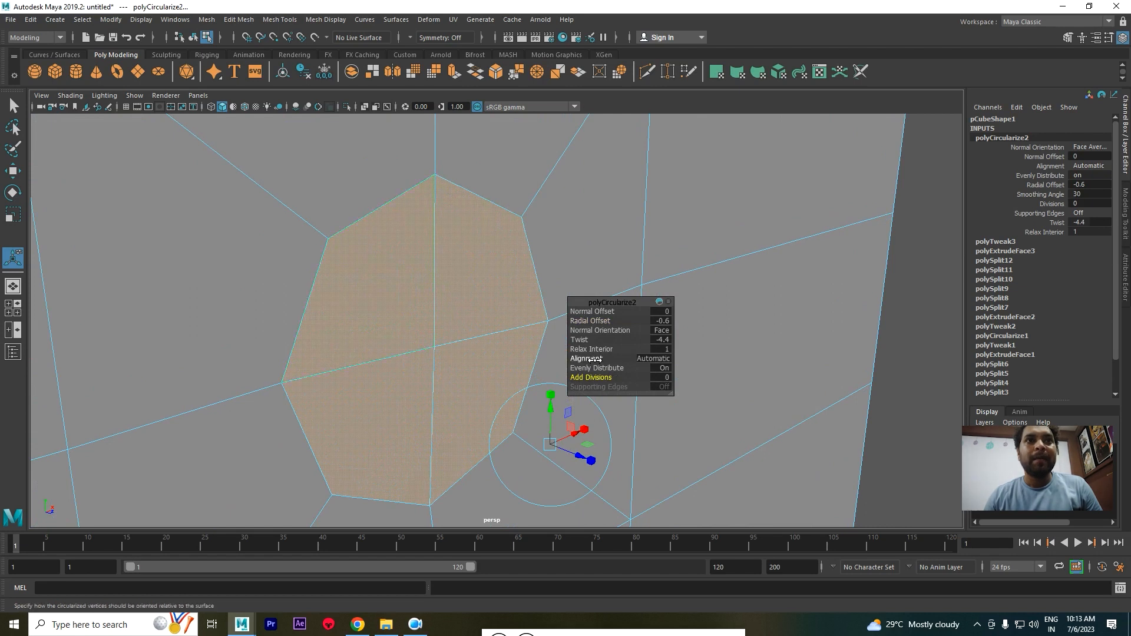
pyautogui.moveTo(592, 376); pyautogui.dragTo(600, 377)
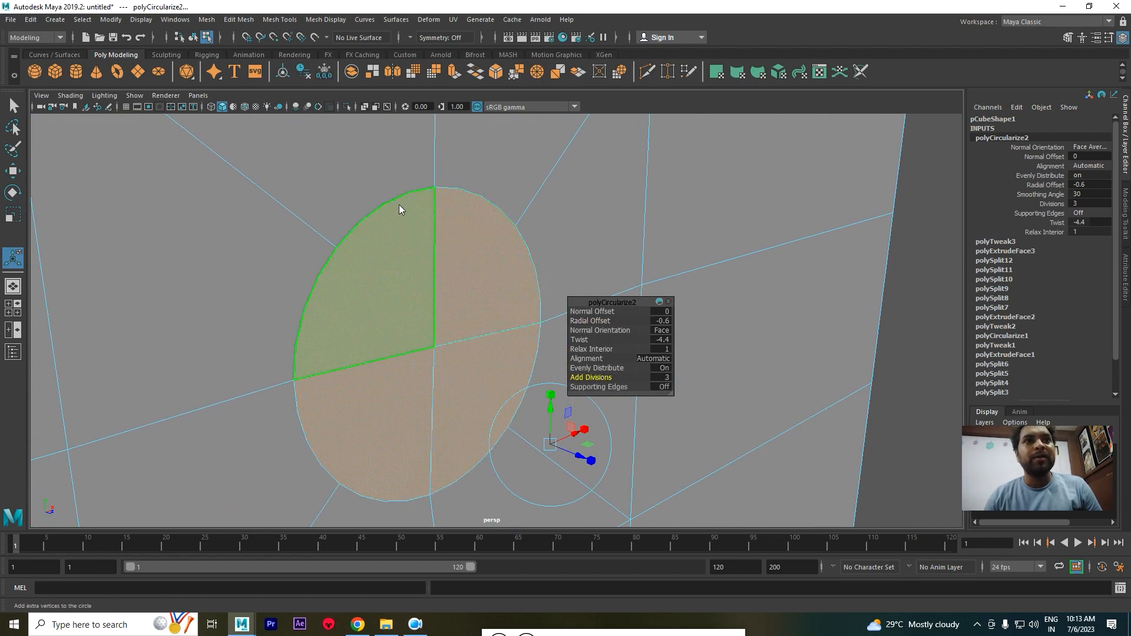
# Select one of the added vertices on the circle's rim to inspect the extra divisions.
pyautogui.moveTo(399, 204); pyautogui.dragTo(337, 181, button='right')
pyautogui.moveTo(408, 180); pyautogui.dragTo(426, 224)
pyautogui.press('w')
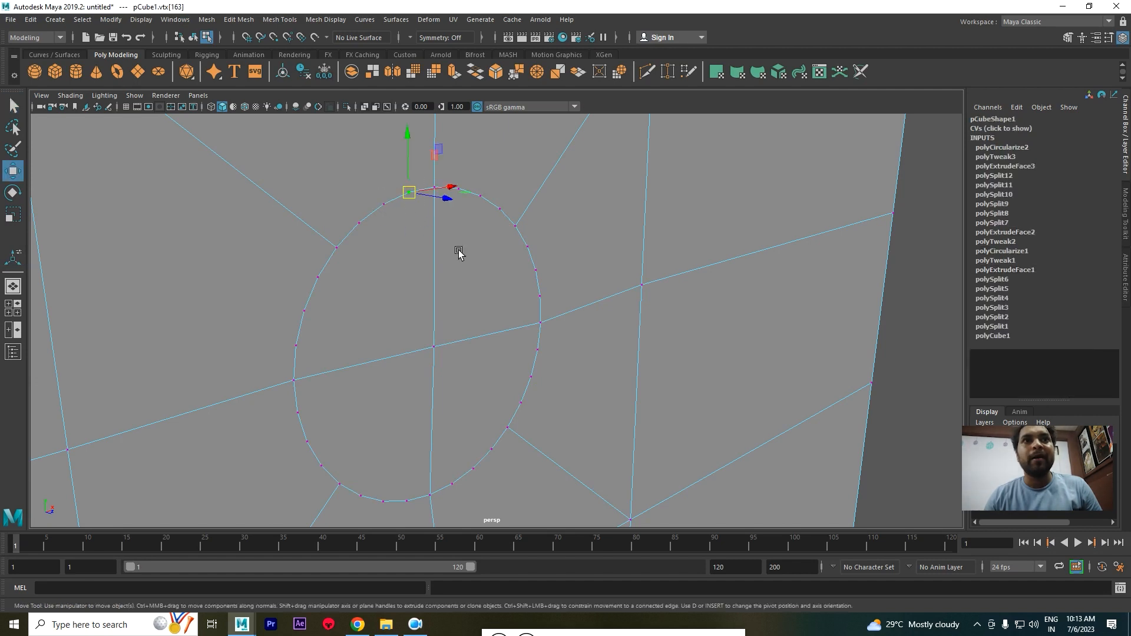
pyautogui.scroll(-3, 417, 253)
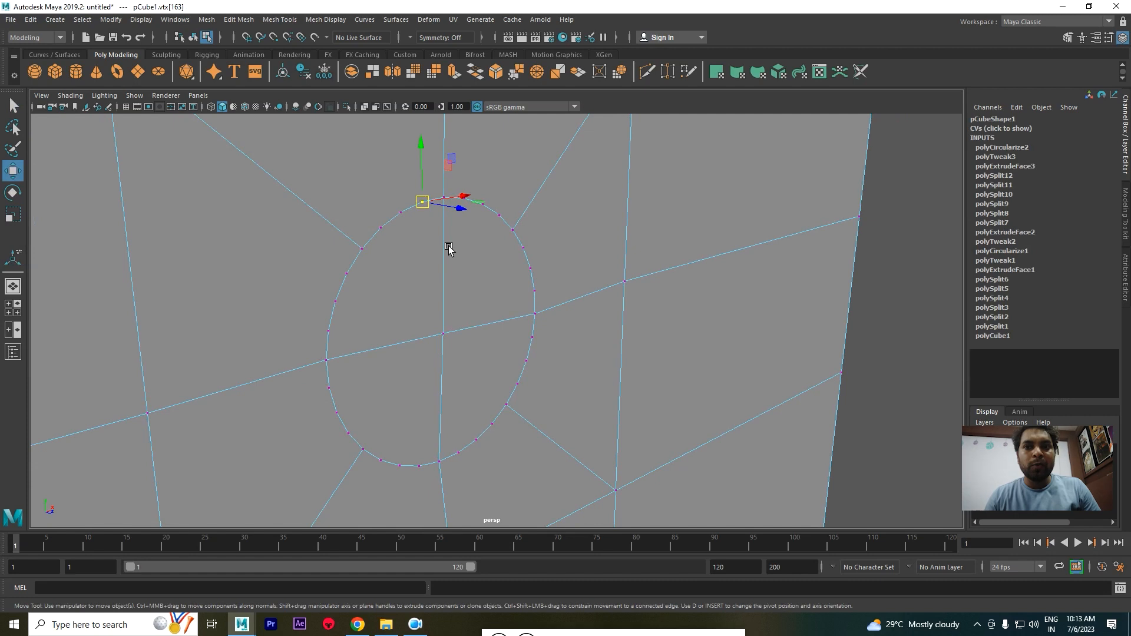
# Preview the cube smoothed and examine the shape of the circle with the added divisions from several angles.
pyautogui.press('3')
pyautogui.scroll(-2, 554, 271)
pyautogui.moveTo(550, 270); pyautogui.dragTo(619, 242, button='right')
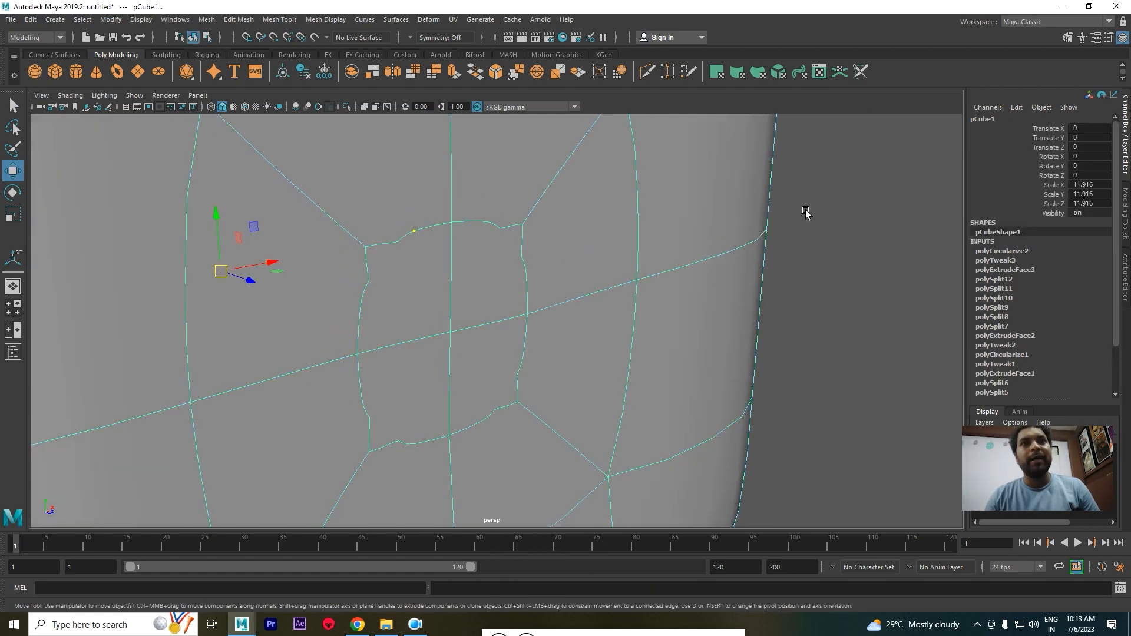
pyautogui.click(806, 212)
pyautogui.scroll(-4, 575, 254)
pyautogui.keyDown('alt'); pyautogui.moveTo(567, 253); pyautogui.dragTo(543, 240); pyautogui.keyUp('alt')
pyautogui.scroll(2, 468, 285)
pyautogui.click(465, 283)
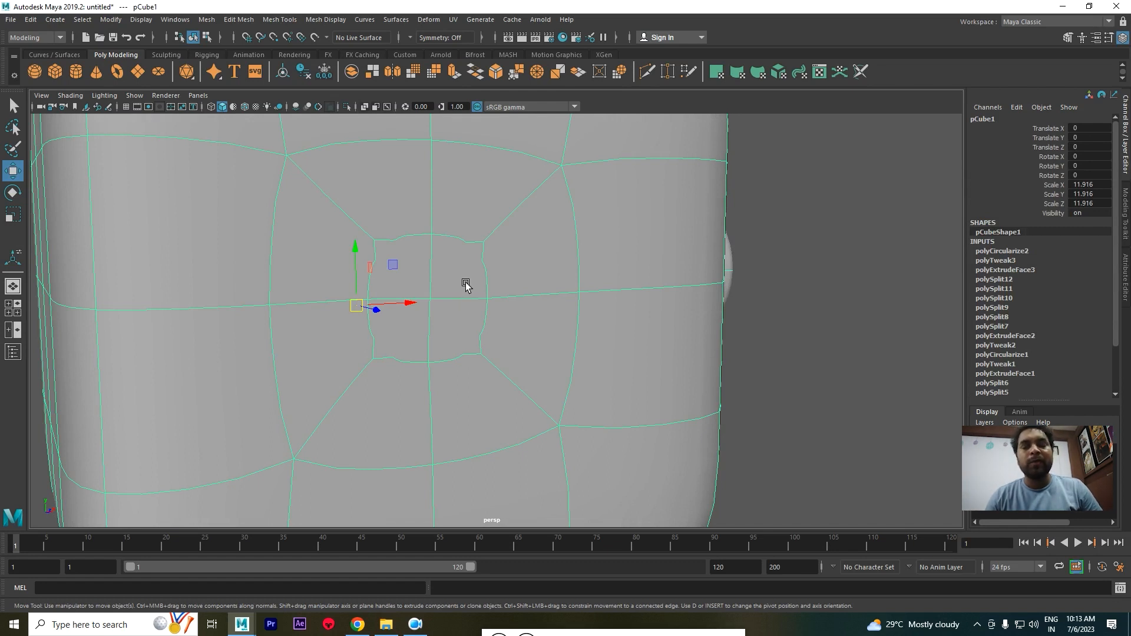
pyautogui.moveTo(489, 260)
pyautogui.keyDown('alt'); pyautogui.mouseDown()
pyautogui.moveTo(470, 250)
pyautogui.moveTo(503, 268)
pyautogui.mouseUp(); pyautogui.keyUp('alt')
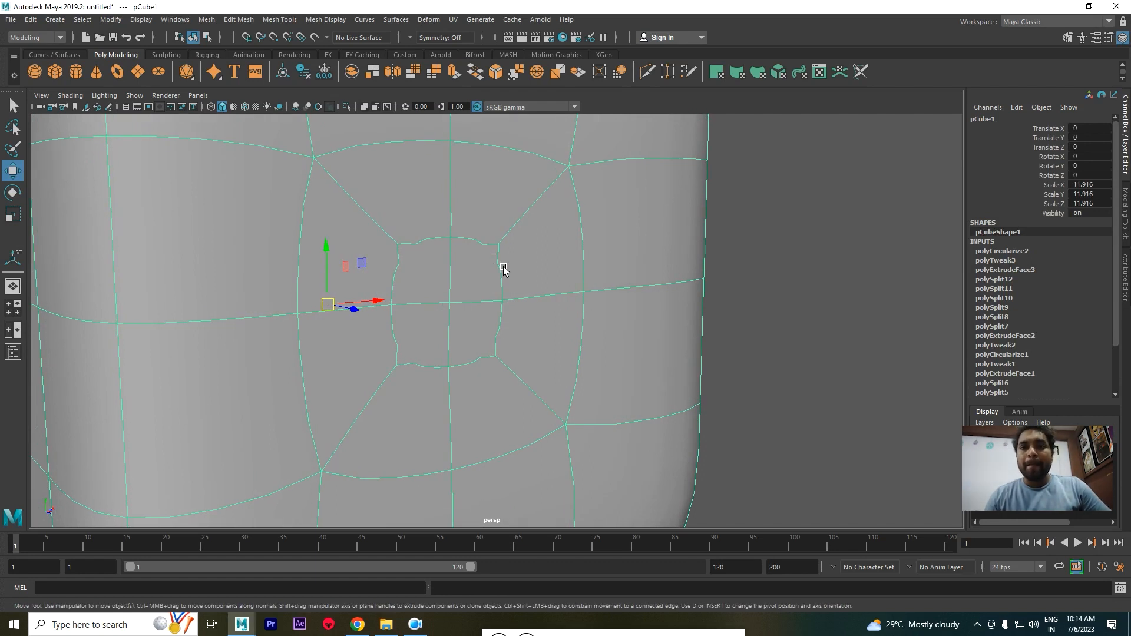
pyautogui.keyDown('alt'); pyautogui.moveTo(504, 269); pyautogui.dragTo(541, 268); pyautogui.keyUp('alt')
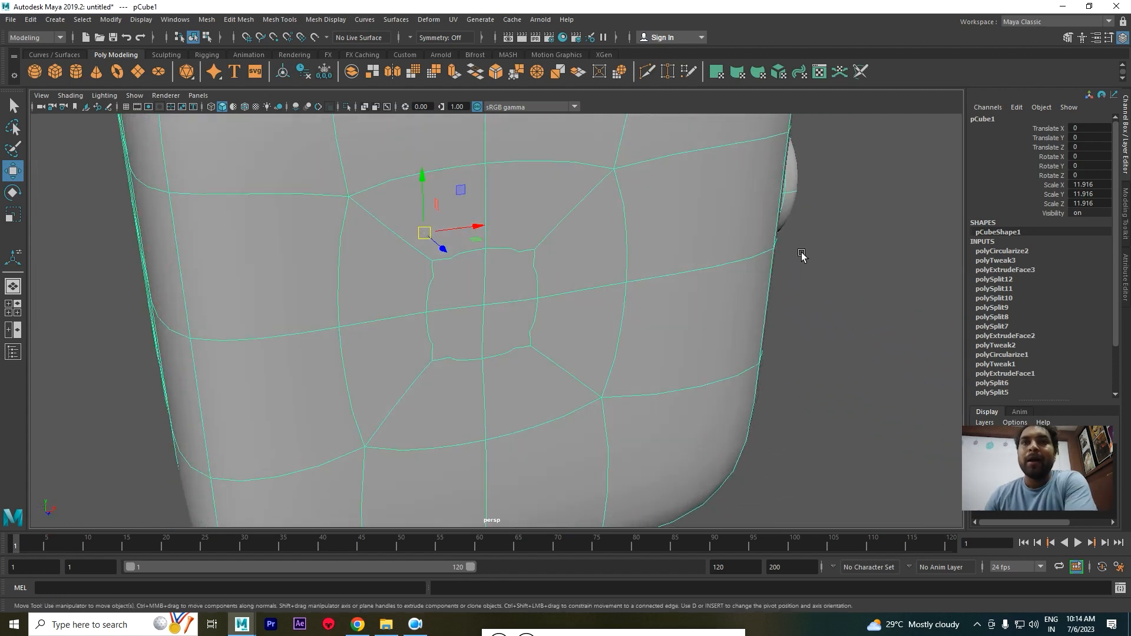
# Reopen the latest circularize operation's settings from the cube's construction history and set Divisions to 0.
pyautogui.click(1121, 39)
pyautogui.click(1121, 39)
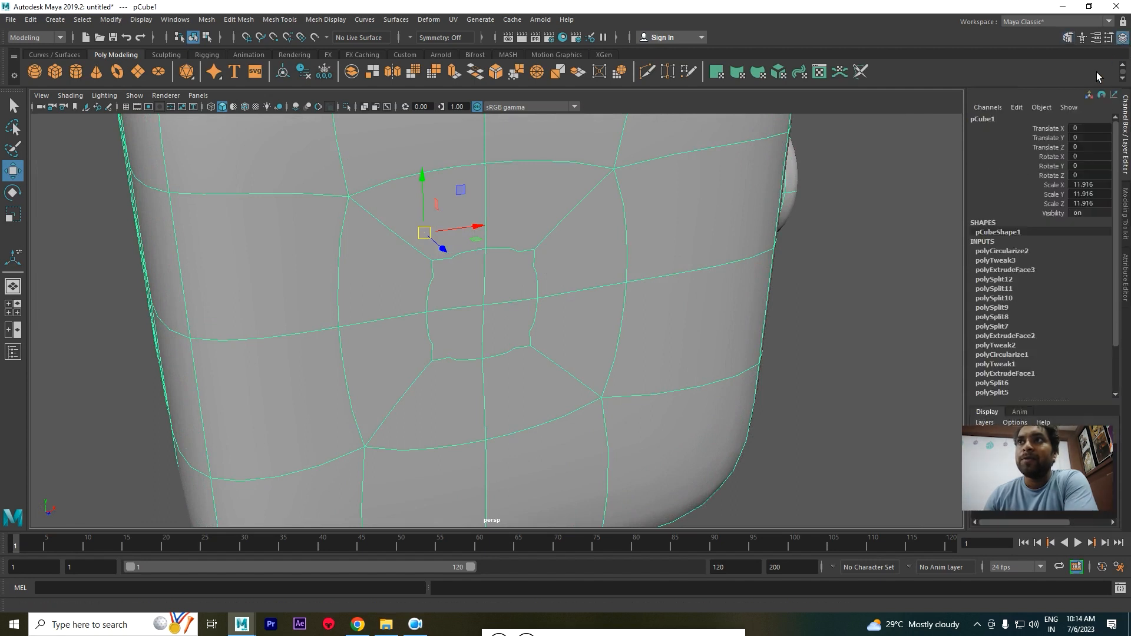
pyautogui.click(1000, 251)
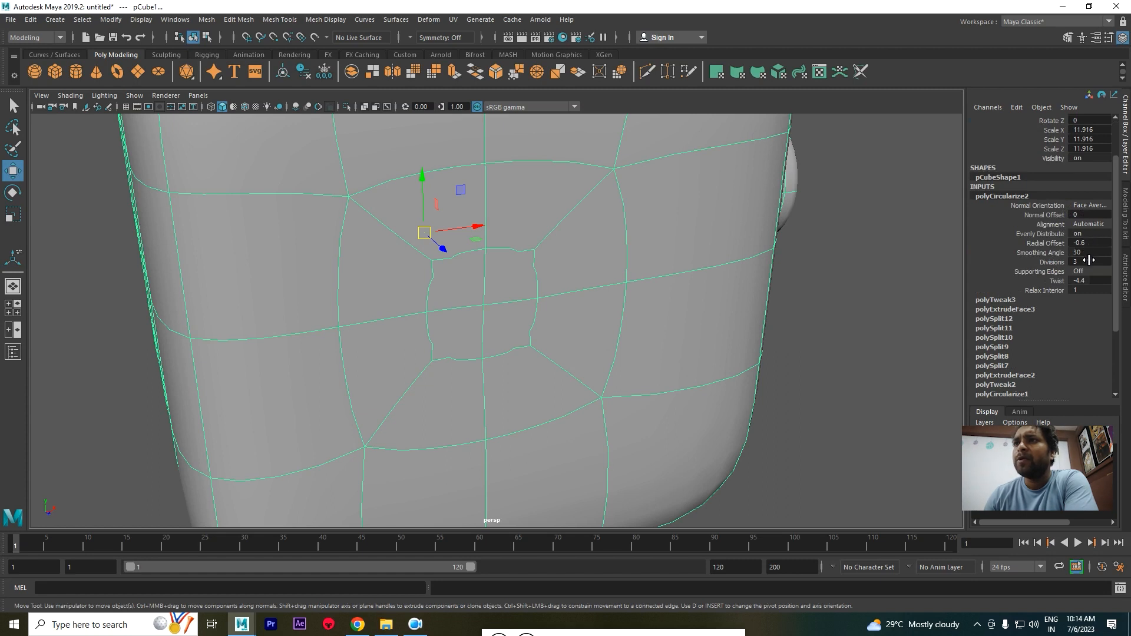
pyautogui.press('Return')
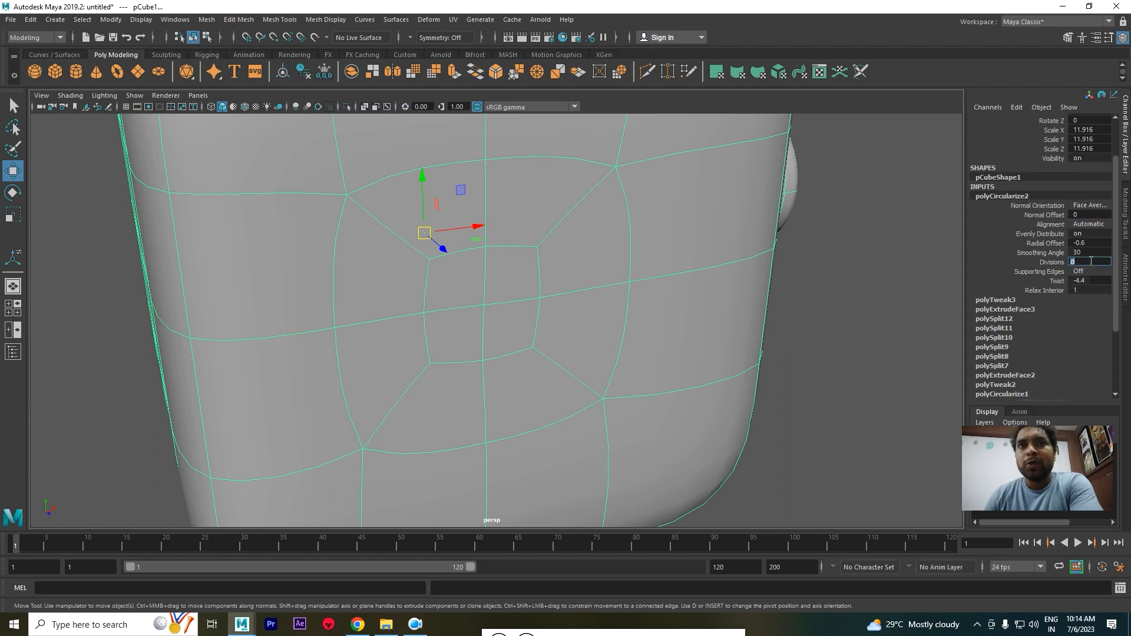
pyautogui.click(925, 287)
# Select the four faces inside the circle and extrude them inward about 0.76 units in three stages, keeping the first and last thin.
pyautogui.click(617, 289)
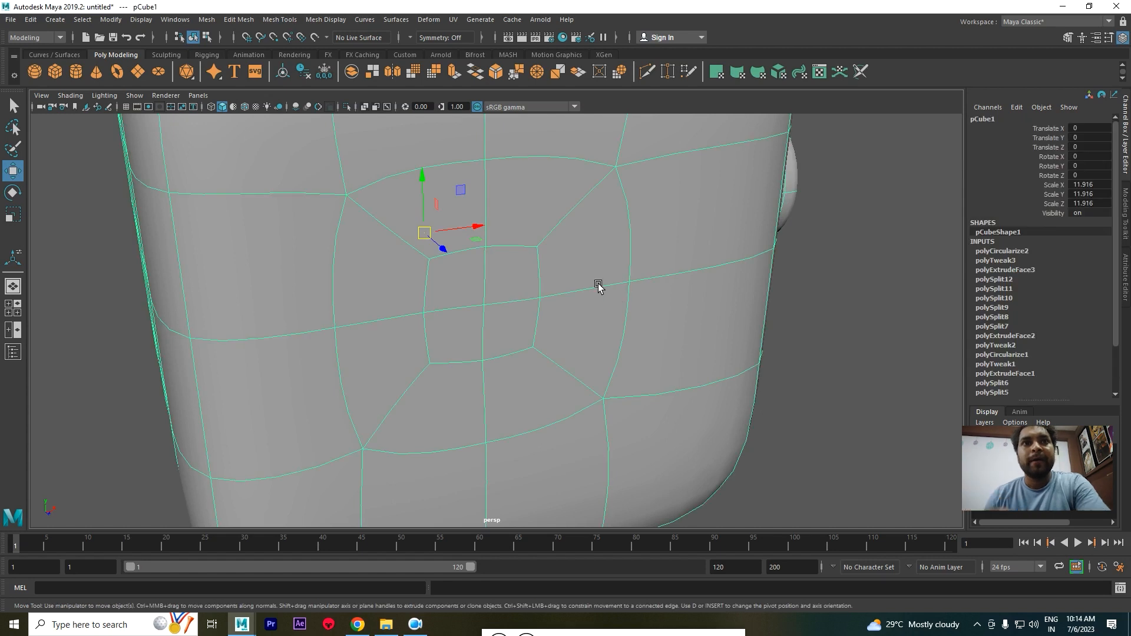
pyautogui.scroll(5, 485, 280)
pyautogui.moveTo(489, 254); pyautogui.dragTo(485, 281, button='right')
pyautogui.click(476, 277)
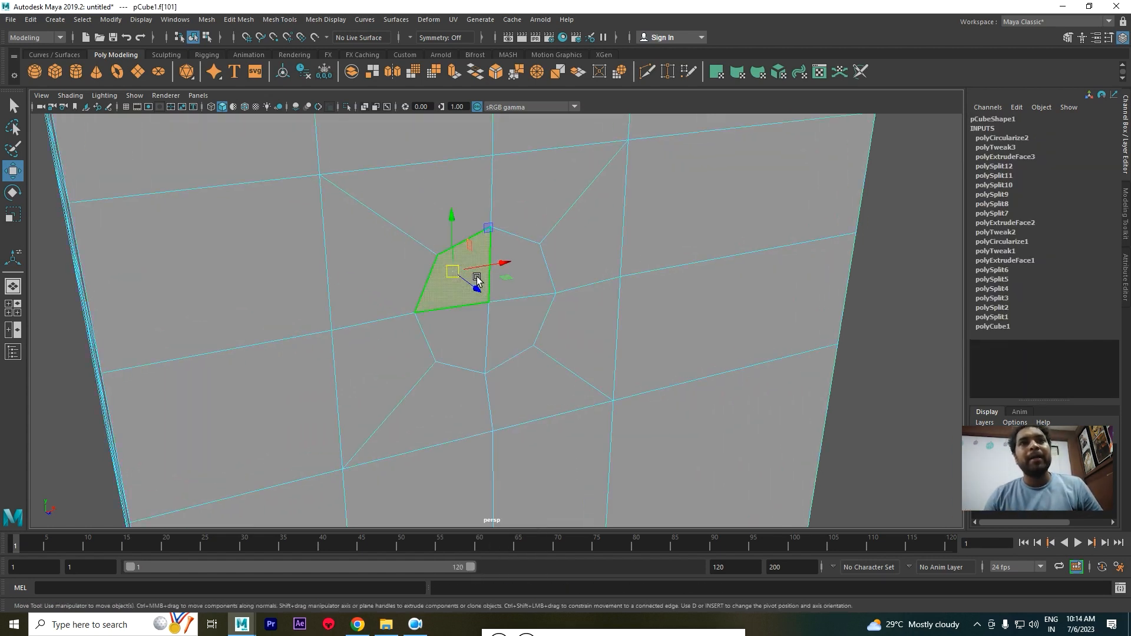
pyautogui.keyDown('shift'); pyautogui.click(509, 275); pyautogui.keyUp('shift')
pyautogui.keyDown('shift'); pyautogui.click(464, 330); pyautogui.keyUp('shift')
pyautogui.keyDown('shift'); pyautogui.click(523, 327); pyautogui.keyUp('shift')
pyautogui.keyDown('alt'); pyautogui.moveTo(489, 309); pyautogui.dragTo(544, 323); pyautogui.keyUp('alt')
pyautogui.scroll(2, 512, 316)
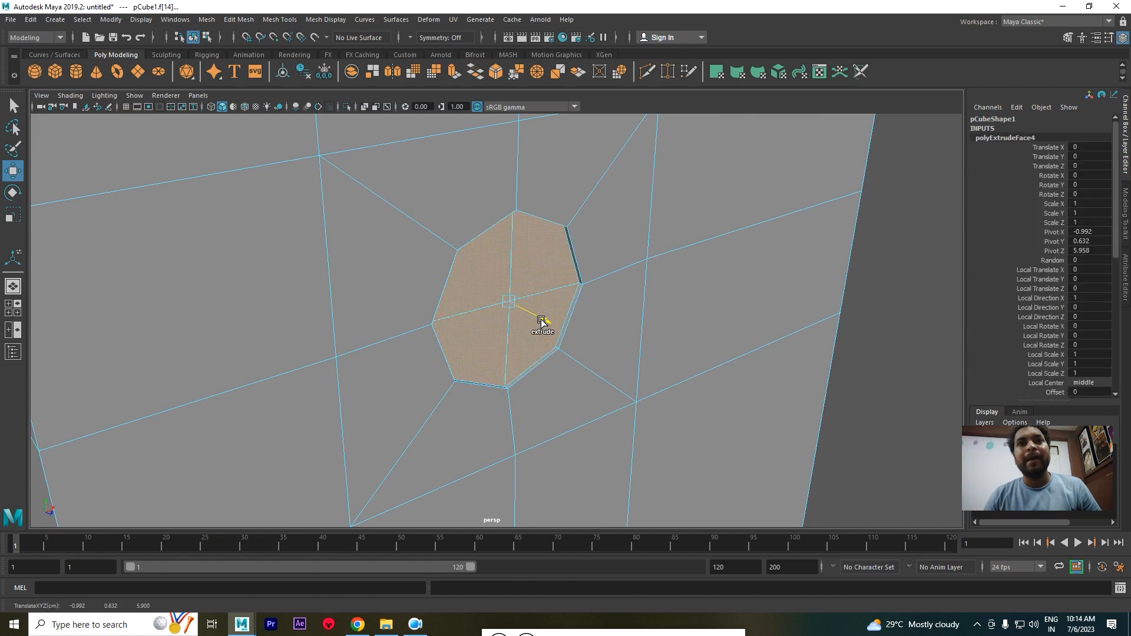
pyautogui.keyDown('shift'); pyautogui.moveTo(545, 324); pyautogui.dragTo(511, 299); pyautogui.keyUp('shift')
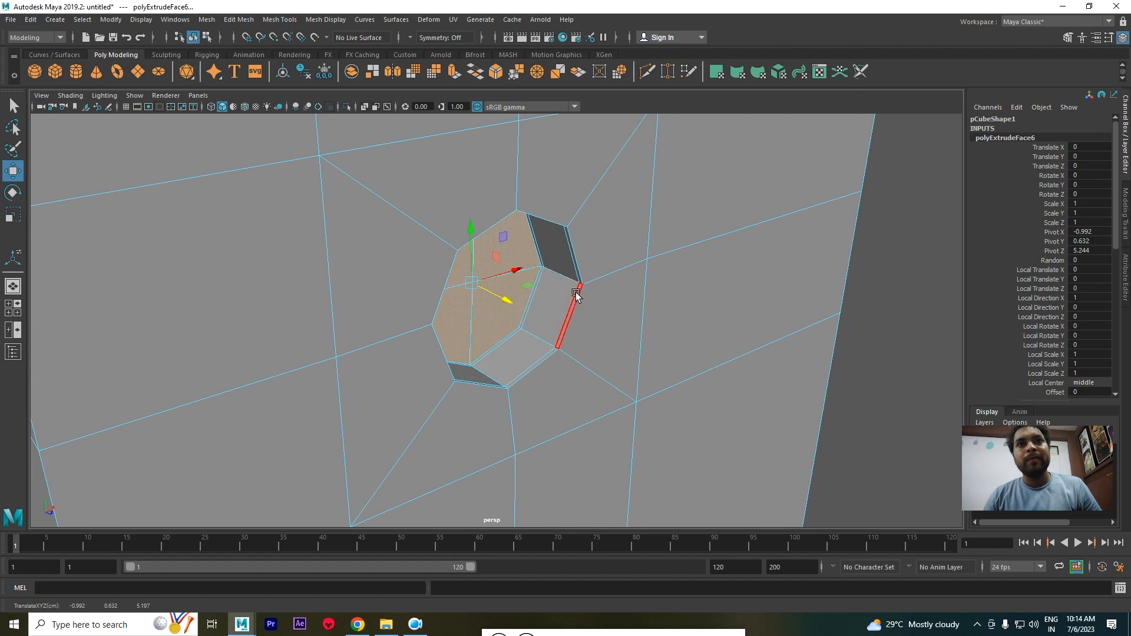
# Preview the deselected cube smoothed and examine the circular recess together with the protruding cylinder.
pyautogui.rightClick(576, 273)
pyautogui.moveTo(576, 270); pyautogui.dragTo(633, 253, button='right')
pyautogui.click(893, 302)
pyautogui.click(603, 303)
pyautogui.keyDown('alt'); pyautogui.moveTo(602, 303); pyautogui.dragTo(623, 289); pyautogui.keyUp('alt')
pyautogui.press('3')
pyautogui.scroll(-4, 789, 294)
pyautogui.click(823, 292)
pyautogui.keyDown('alt'); pyautogui.moveTo(787, 294); pyautogui.dragTo(706, 304); pyautogui.keyUp('alt')
pyautogui.keyDown('alt'); pyautogui.moveTo(705, 303); pyautogui.dragTo(574, 311, button='right'); pyautogui.keyUp('alt')
pyautogui.moveTo(621, 297)
pyautogui.keyDown('alt'); pyautogui.mouseDown()
pyautogui.moveTo(599, 288)
pyautogui.moveTo(604, 297)
pyautogui.mouseUp(); pyautogui.keyUp('alt')
pyautogui.keyDown('alt'); pyautogui.moveTo(603, 297); pyautogui.dragTo(507, 290, button='middle'); pyautogui.keyUp('alt')
pyautogui.keyDown('alt'); pyautogui.moveTo(506, 290); pyautogui.dragTo(508, 326, button='right'); pyautogui.keyUp('alt')
pyautogui.moveTo(510, 316)
pyautogui.keyDown('alt'); pyautogui.mouseDown()
pyautogui.moveTo(553, 325)
pyautogui.moveTo(523, 328)
pyautogui.mouseUp(); pyautogui.keyUp('alt')
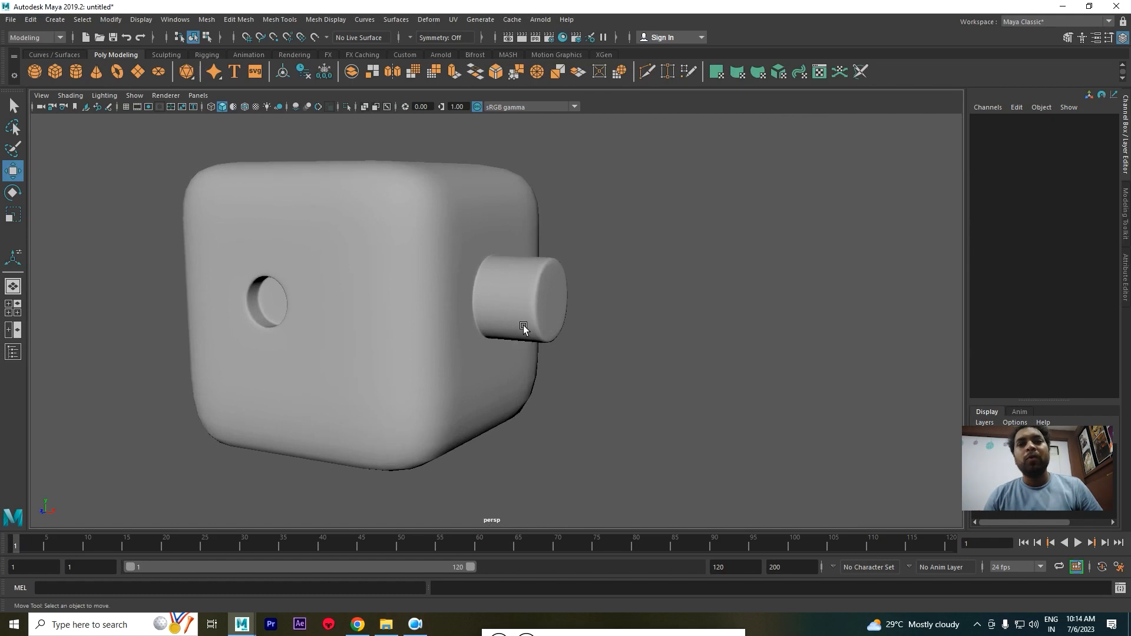